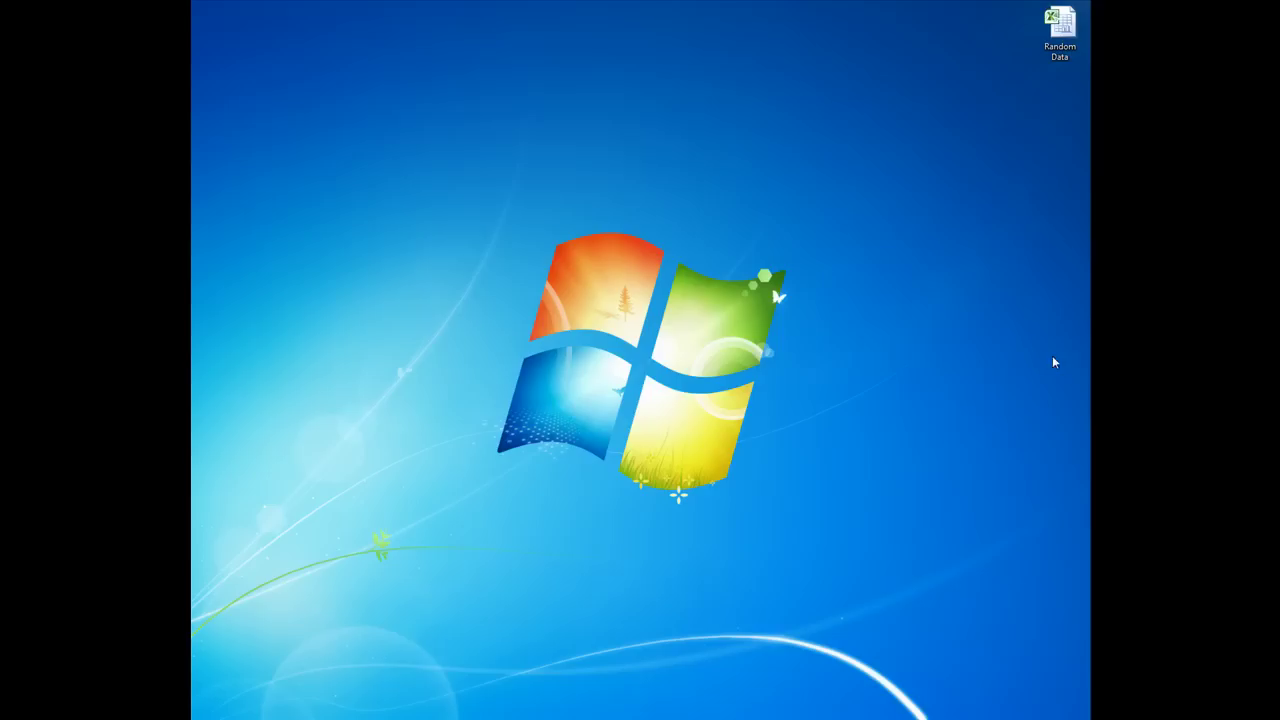
# - Open the Random Data workbook from the desktop in Excel
pyautogui.doubleClick(1062, 38)
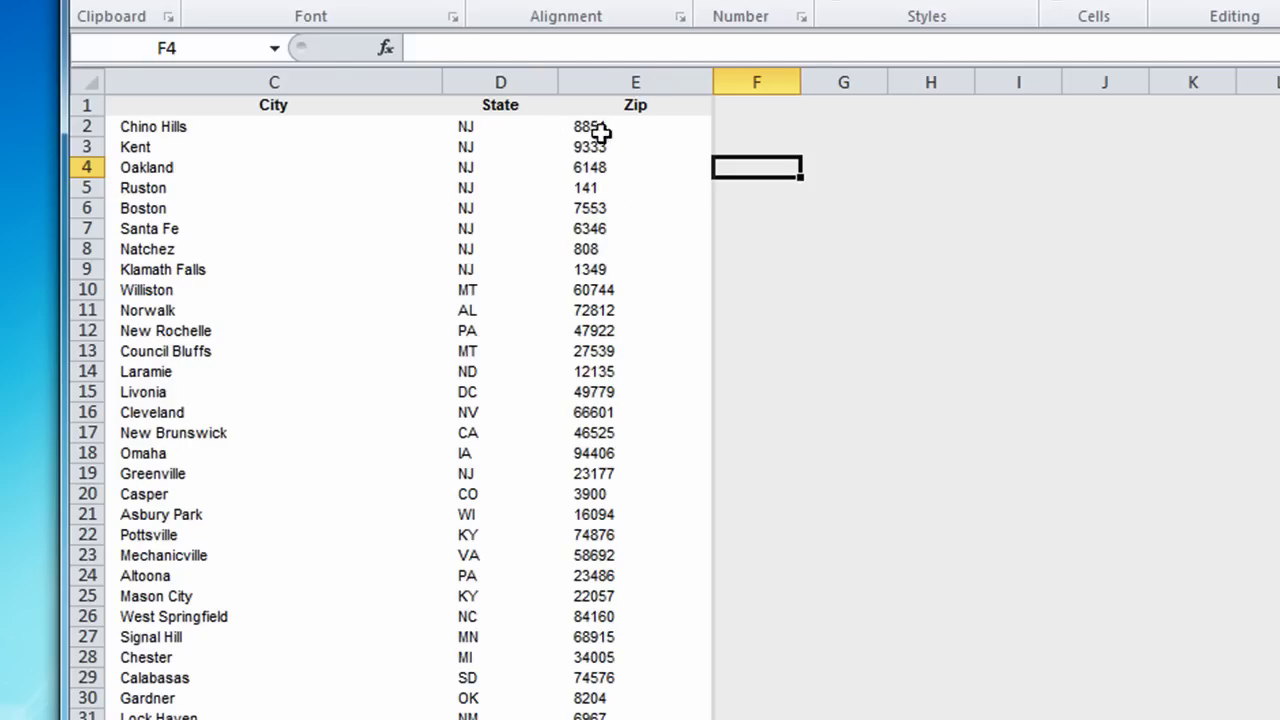
# - Give the Zip column (E) the Special Zip Code format so codes like 08851 keep leading zeros
pyautogui.click(606, 82)
pyautogui.rightClick(606, 82)
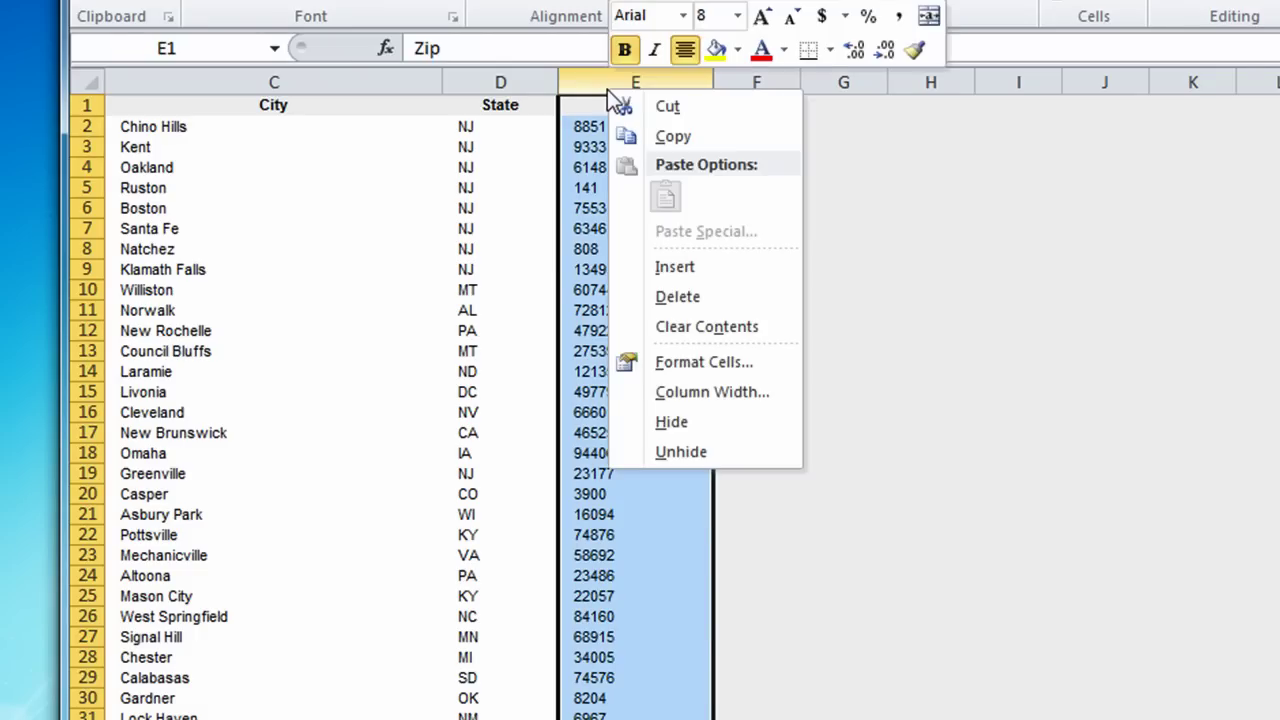
pyautogui.click(716, 362)
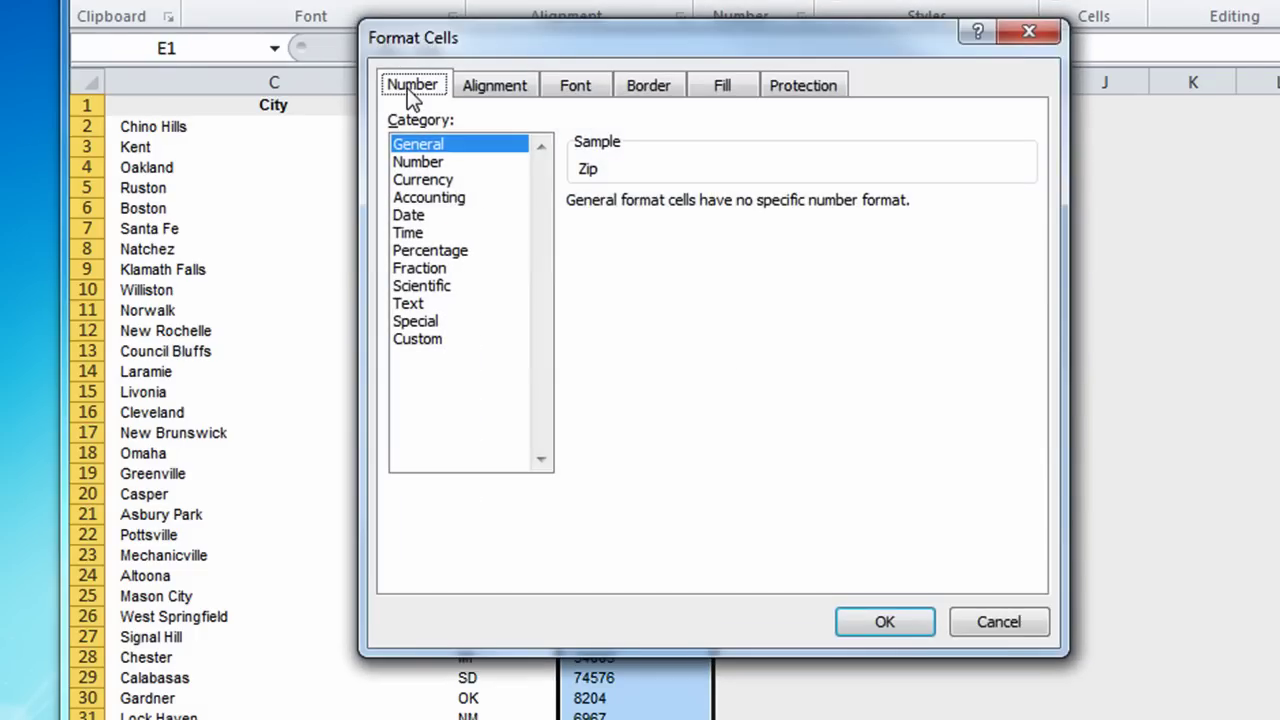
pyautogui.click(416, 321)
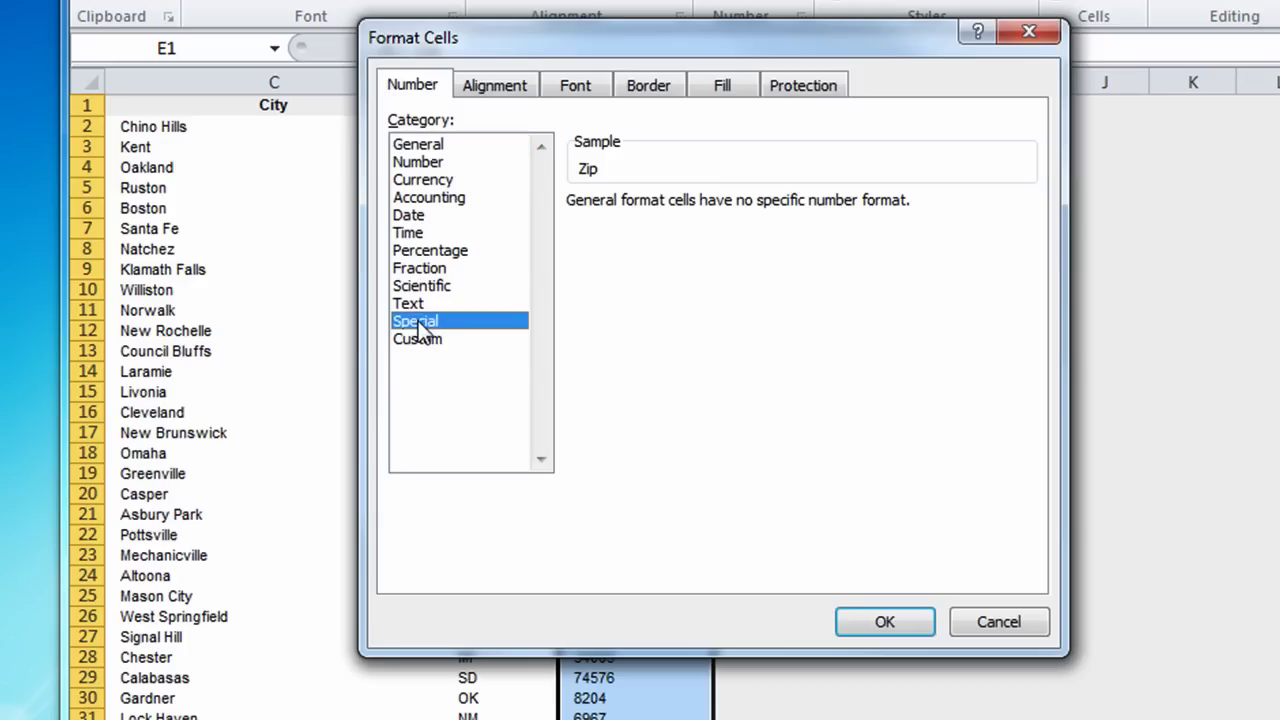
pyautogui.click(900, 622)
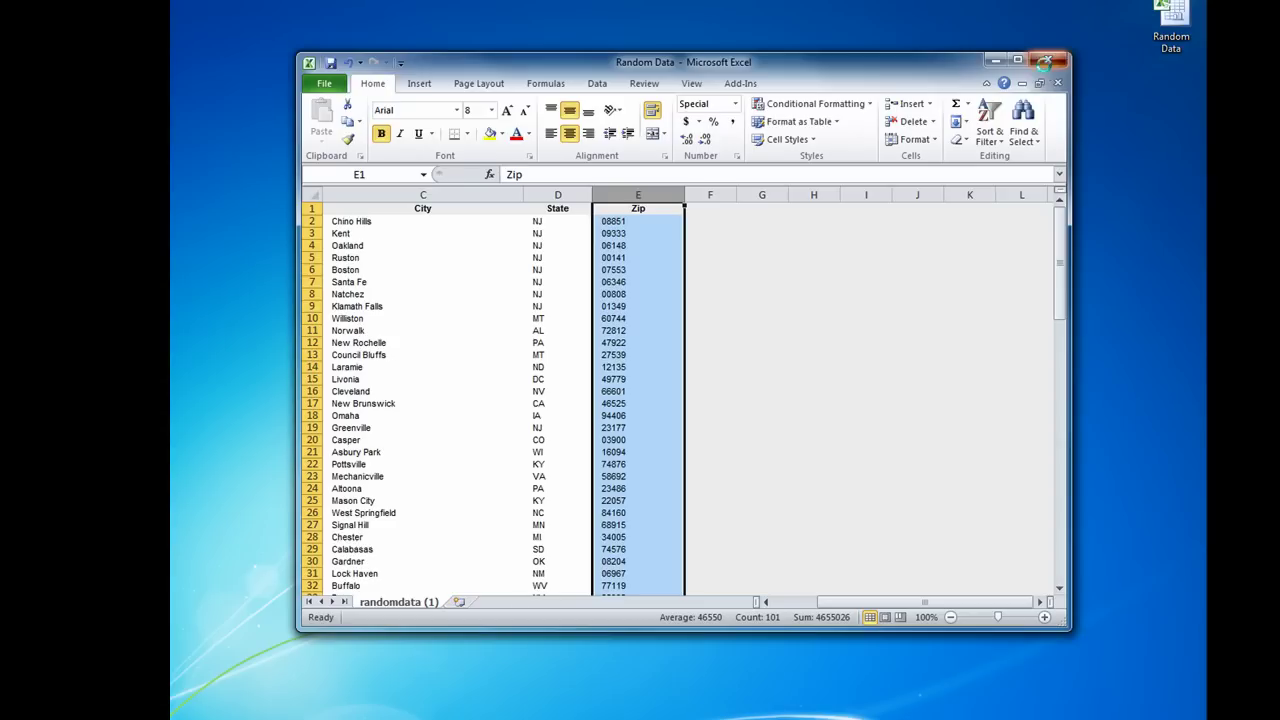
# - Close Excel and launch Word's Step-by-Step Mail Merge Wizard
pyautogui.click(1045, 65)
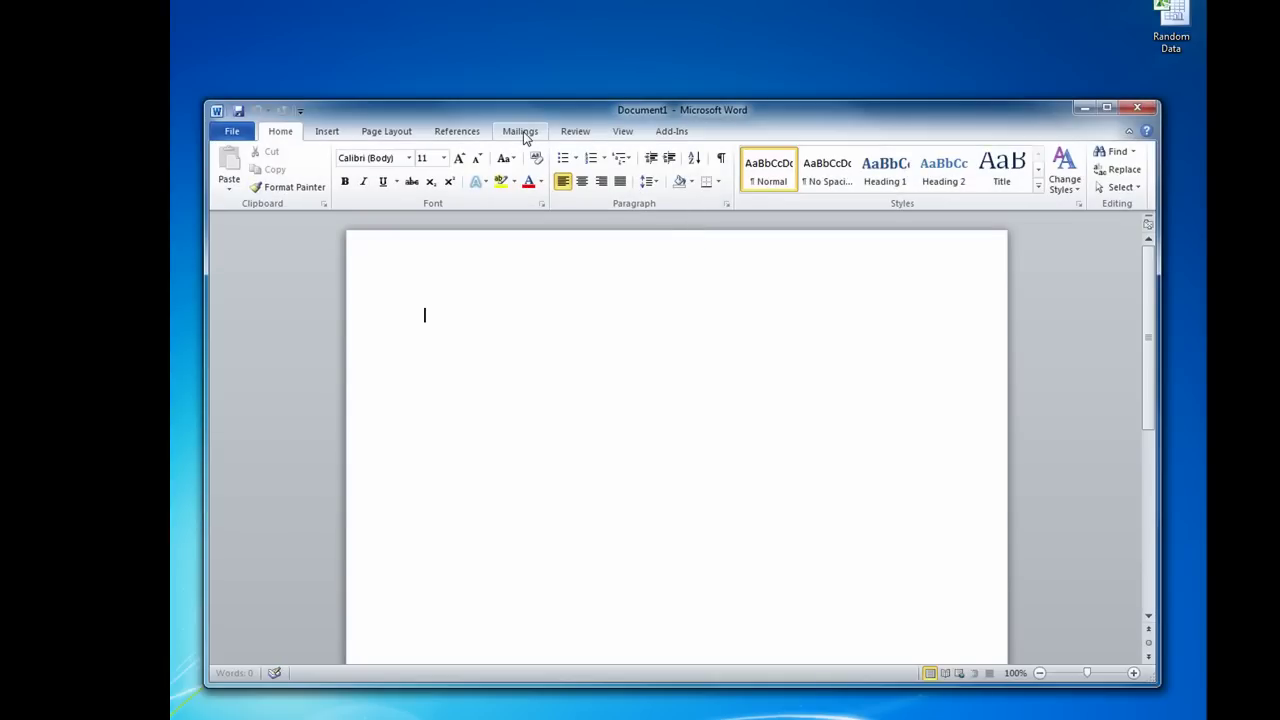
pyautogui.click(520, 132)
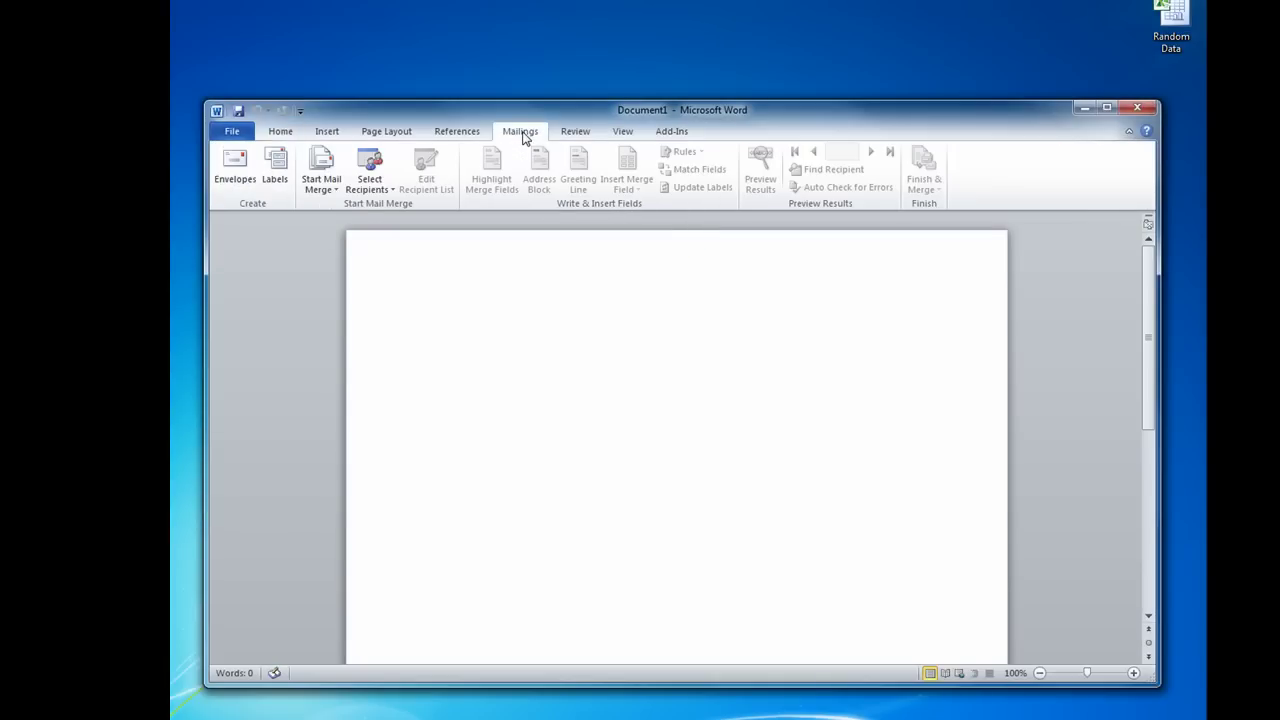
pyautogui.click(328, 188)
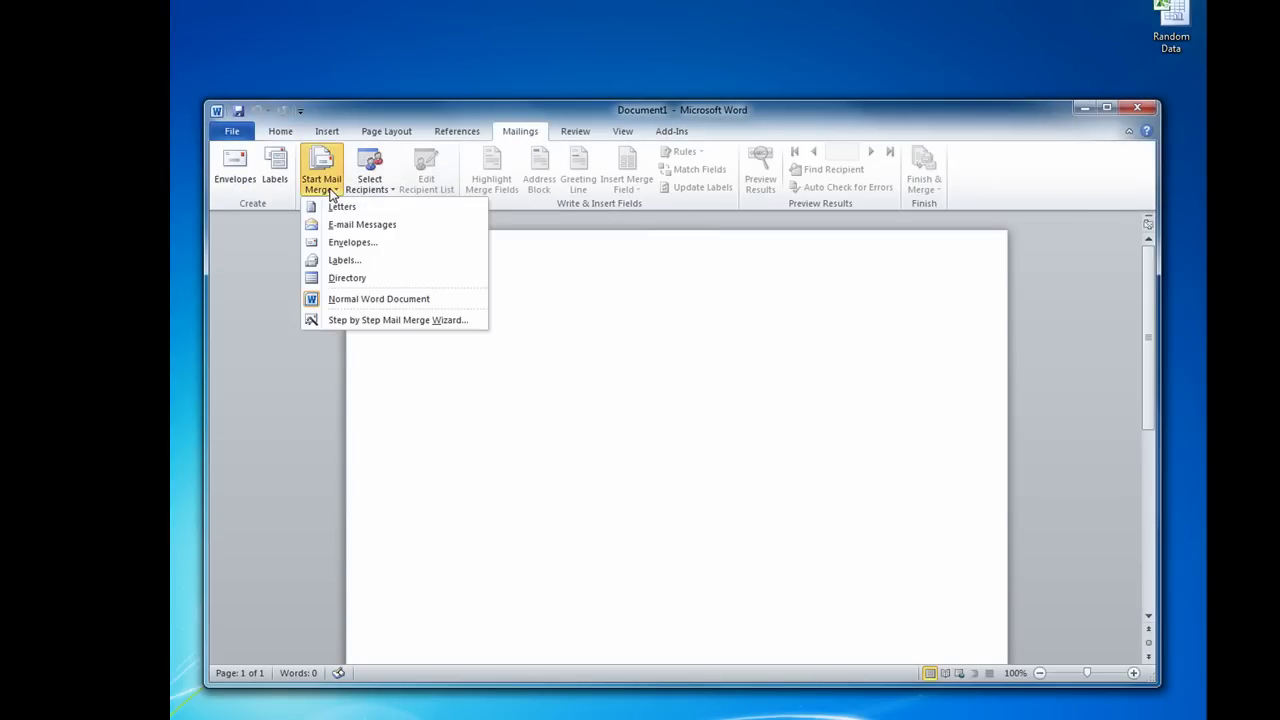
pyautogui.click(469, 321)
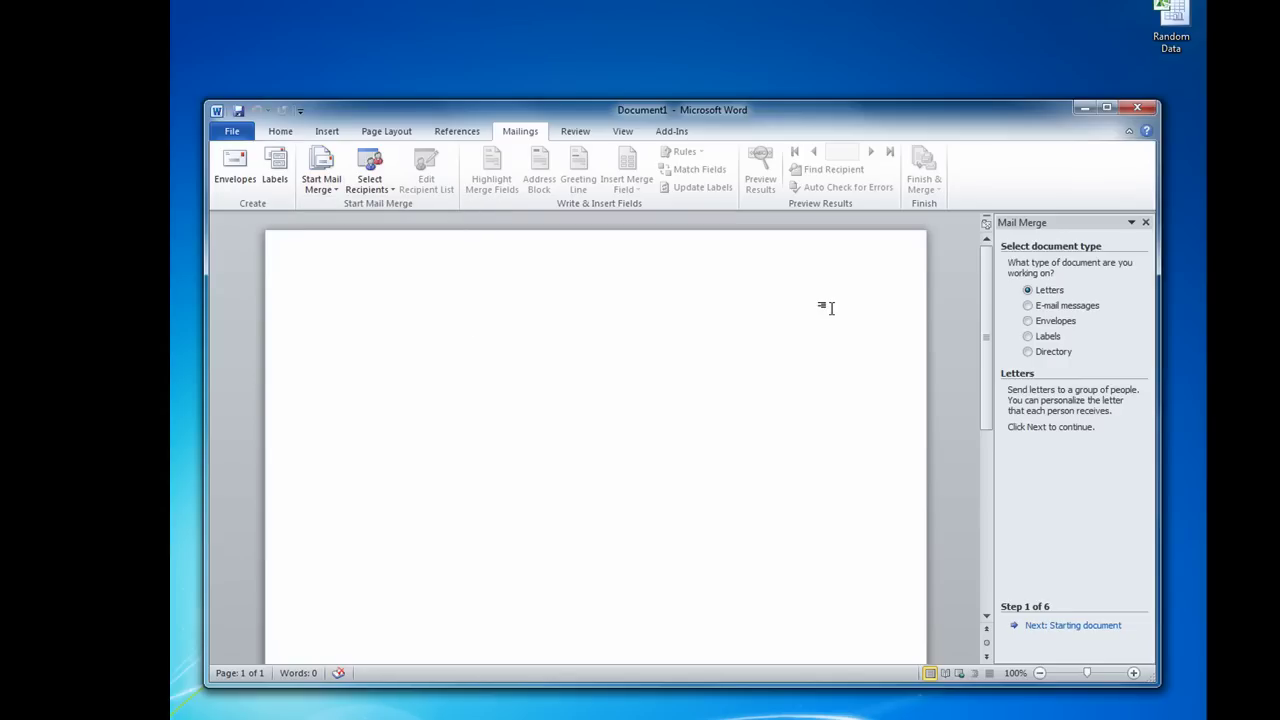
# - Choose Labels as the document type and apply the Avery A4/A5 2481 label layout
pyautogui.click(1048, 338)
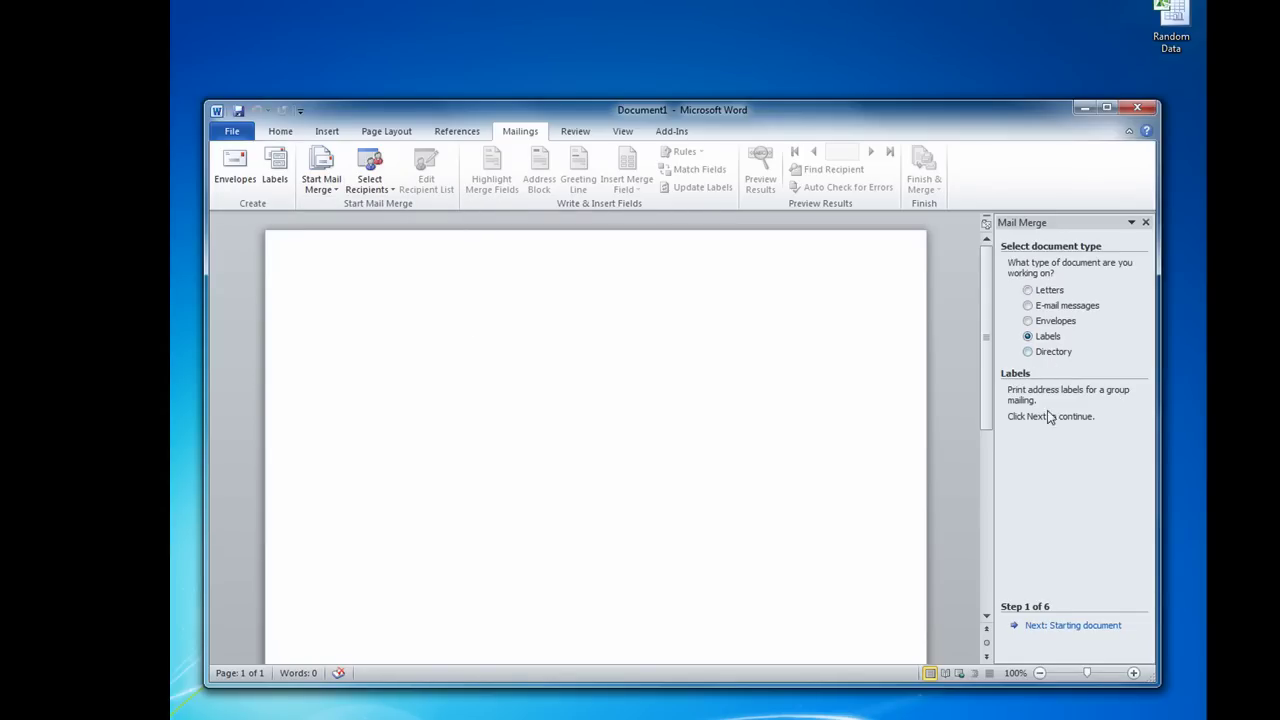
pyautogui.click(1056, 627)
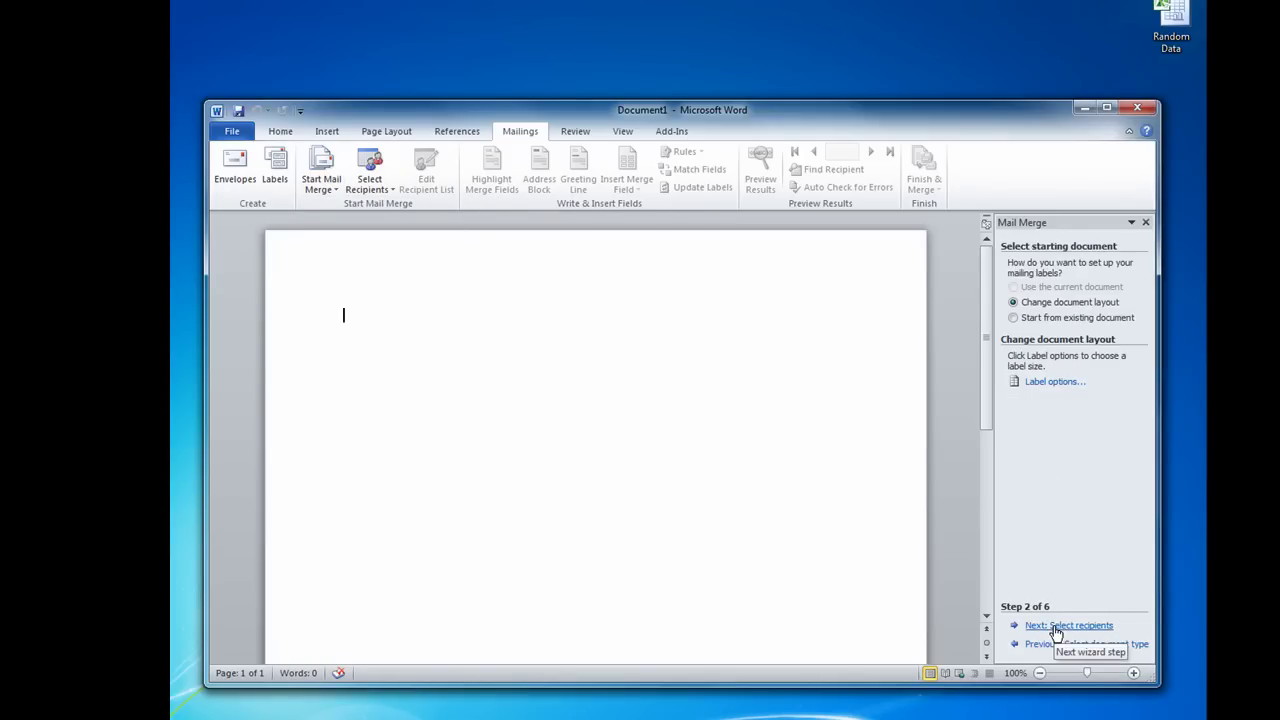
pyautogui.click(1040, 382)
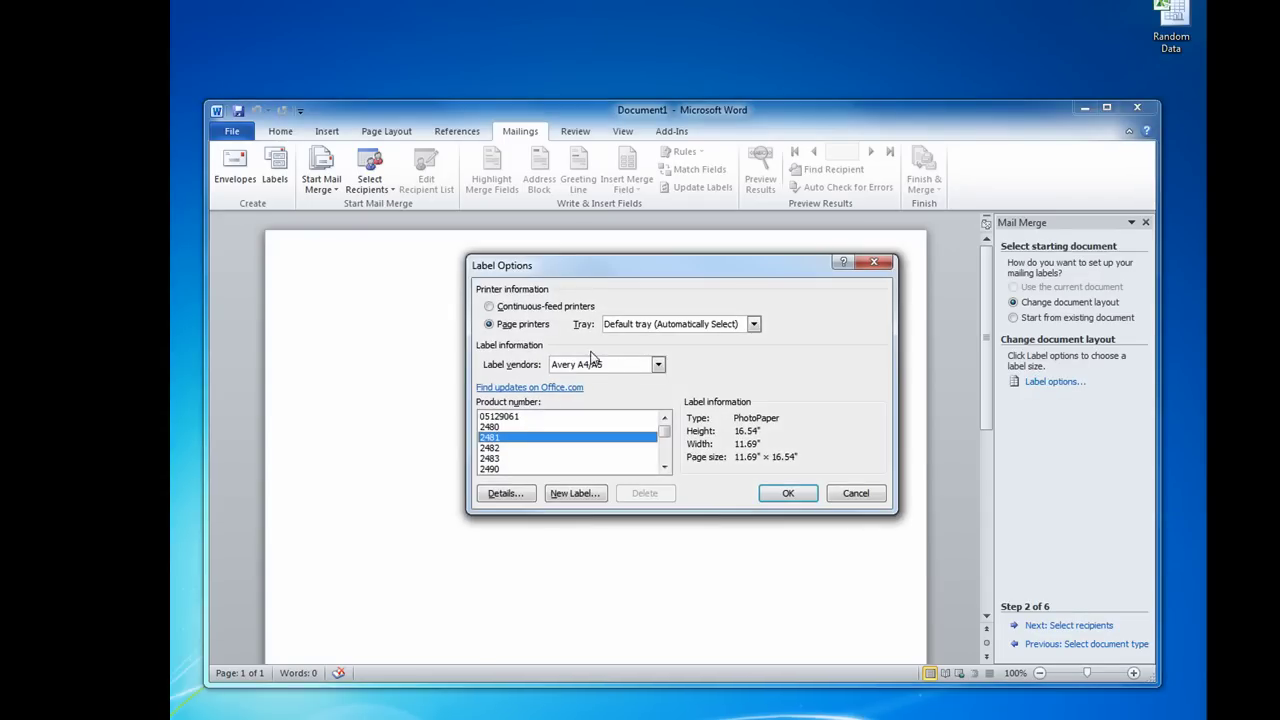
pyautogui.click(789, 494)
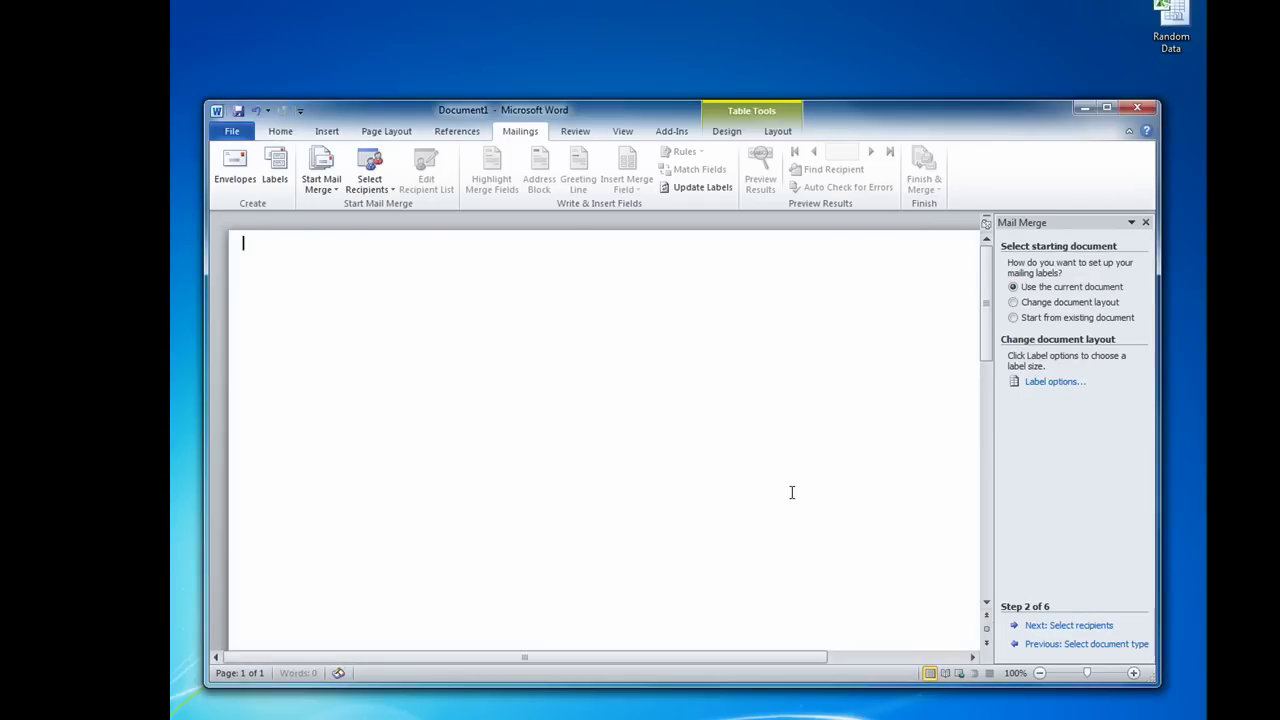
# - Link the Random Data workbook on the desktop as the recipient list, accepting all recipients
pyautogui.click(1084, 627)
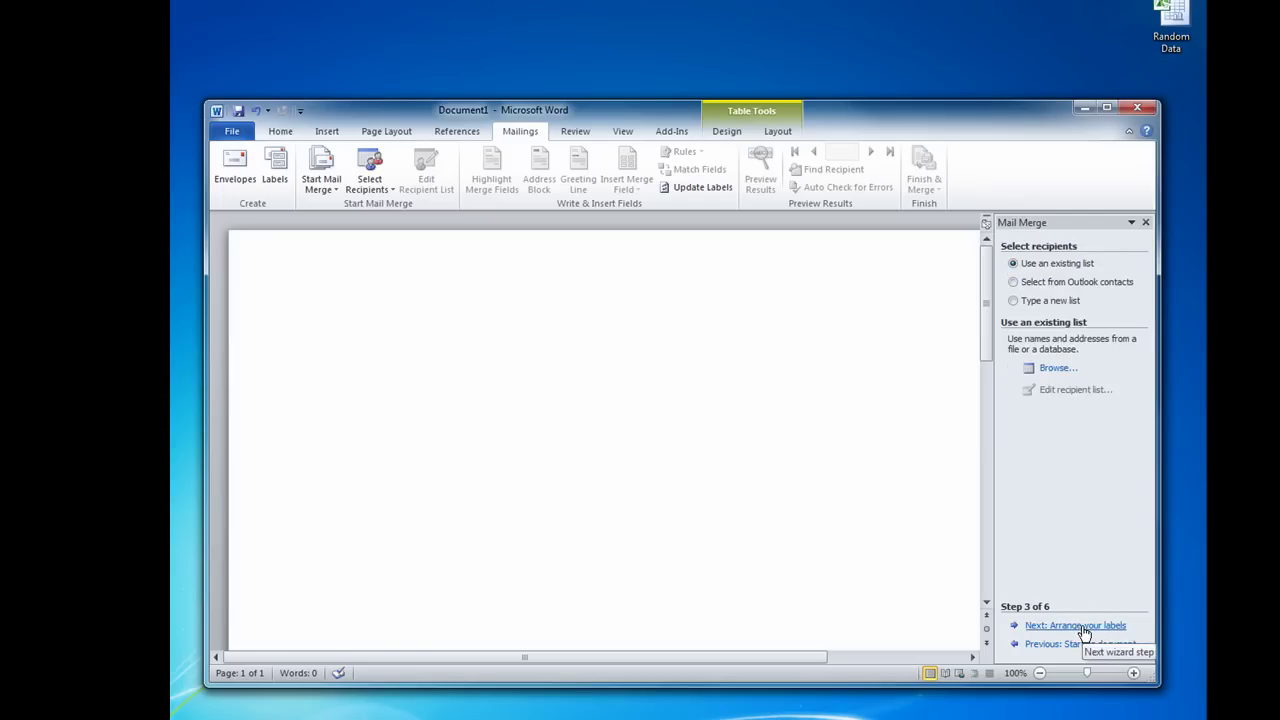
pyautogui.click(1058, 369)
pyautogui.click(276, 220)
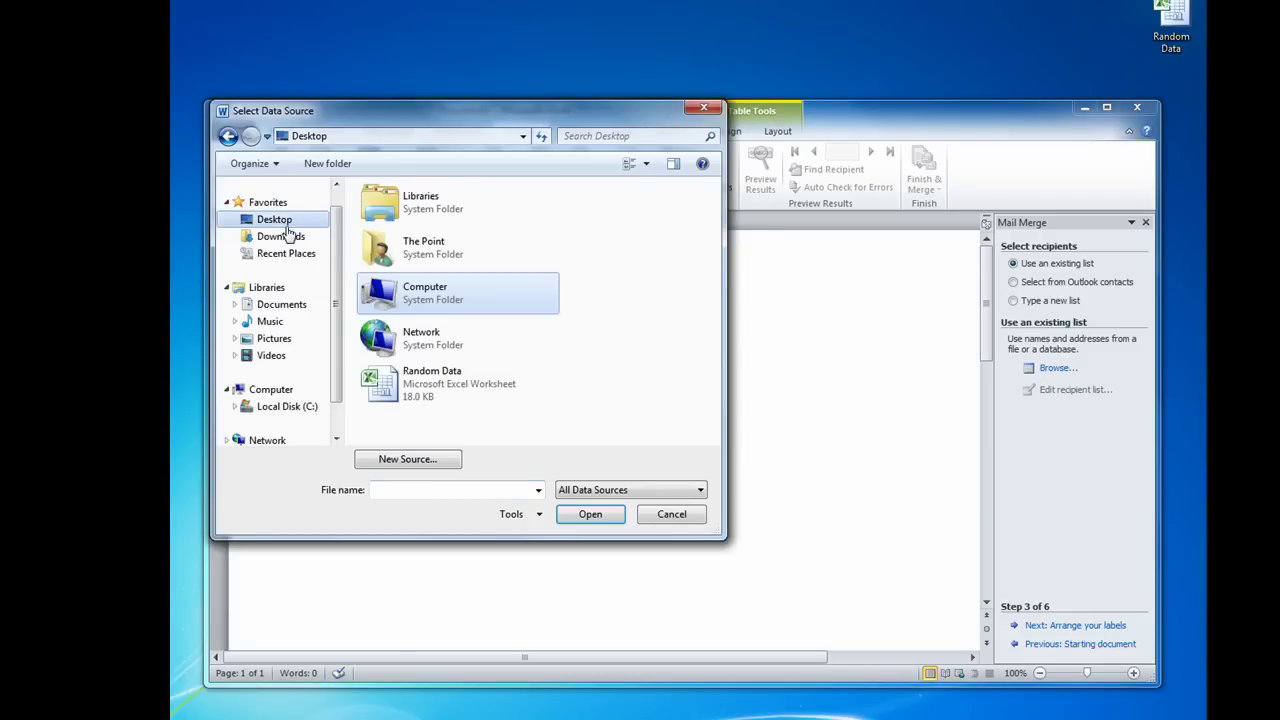
pyautogui.click(424, 388)
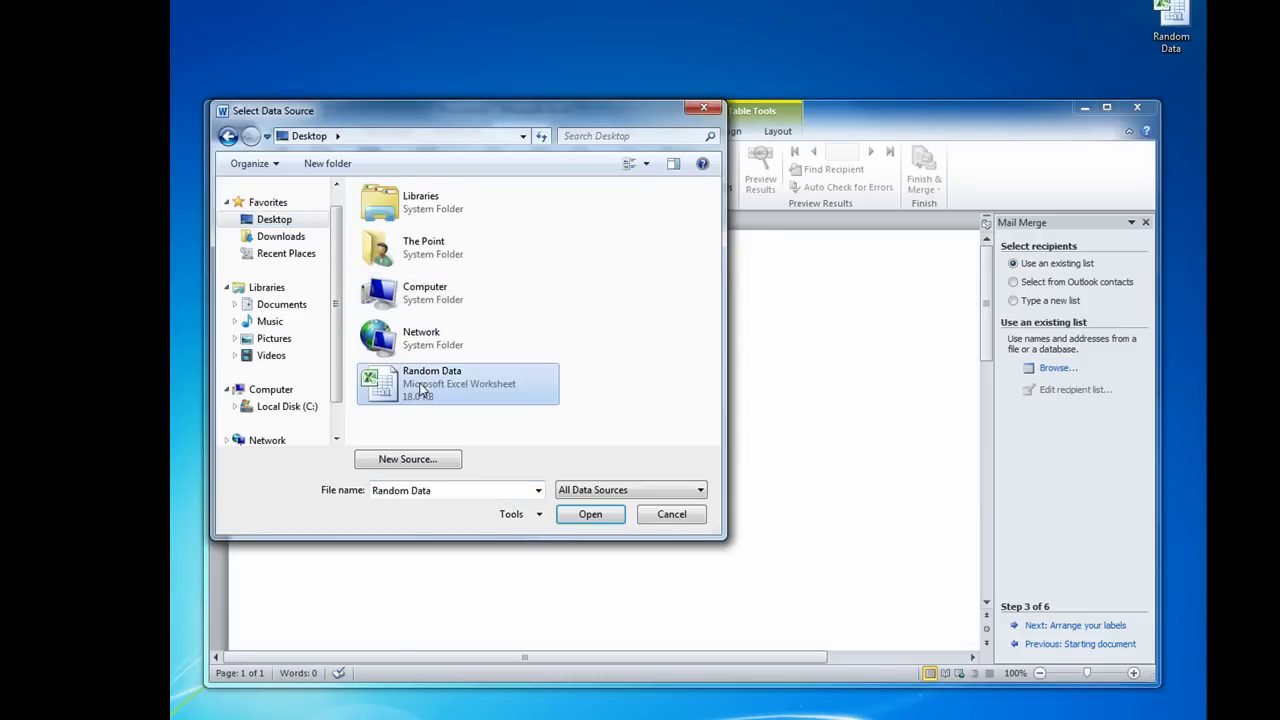
pyautogui.click(591, 516)
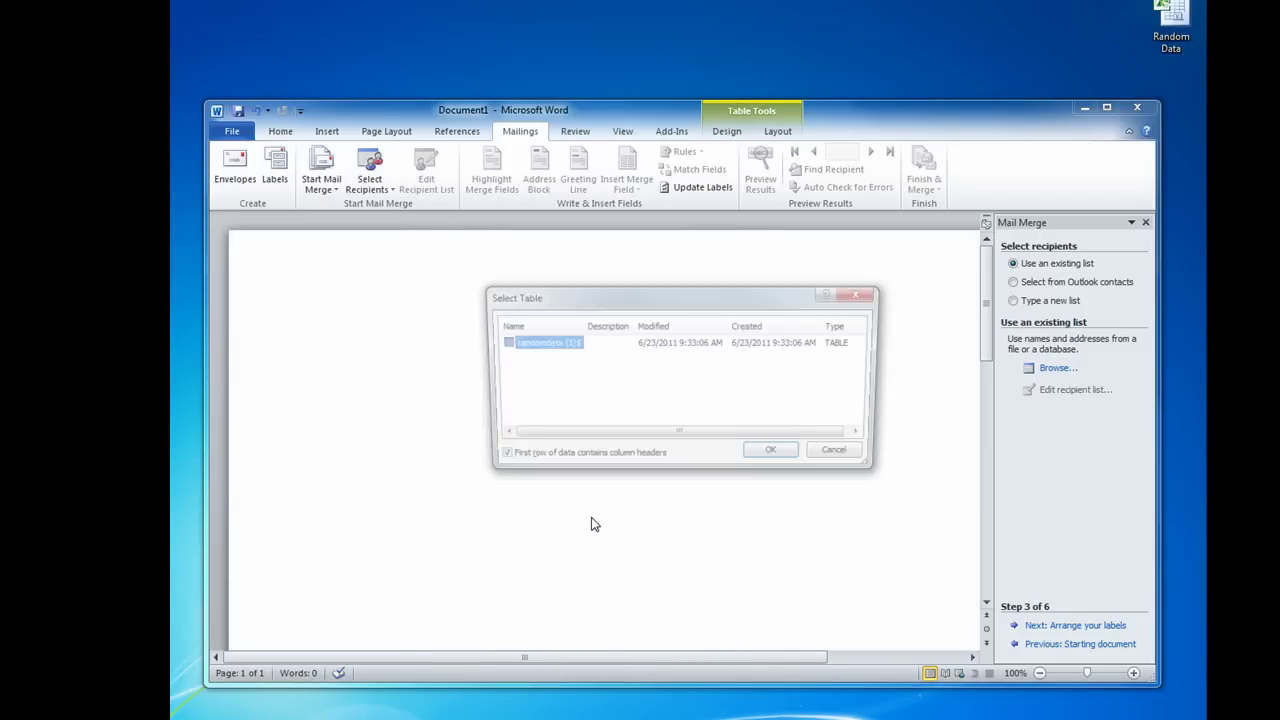
pyautogui.click(796, 457)
pyautogui.click(889, 550)
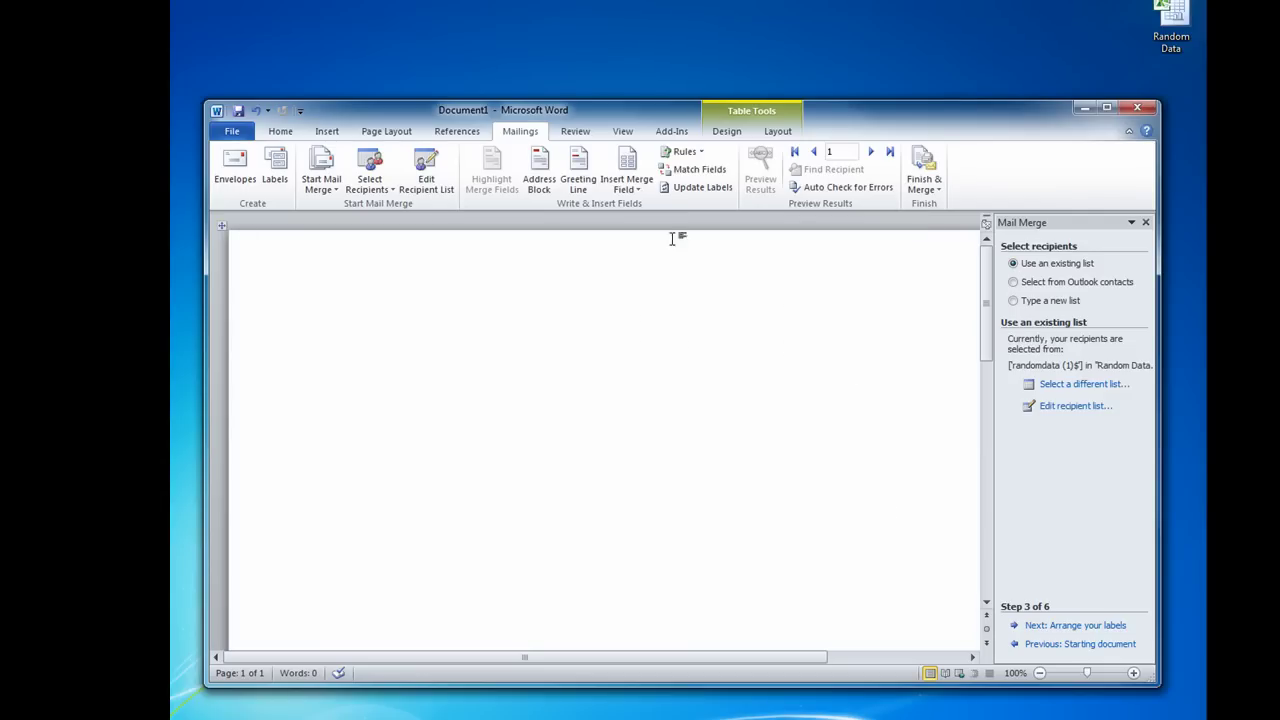
pyautogui.click(1085, 628)
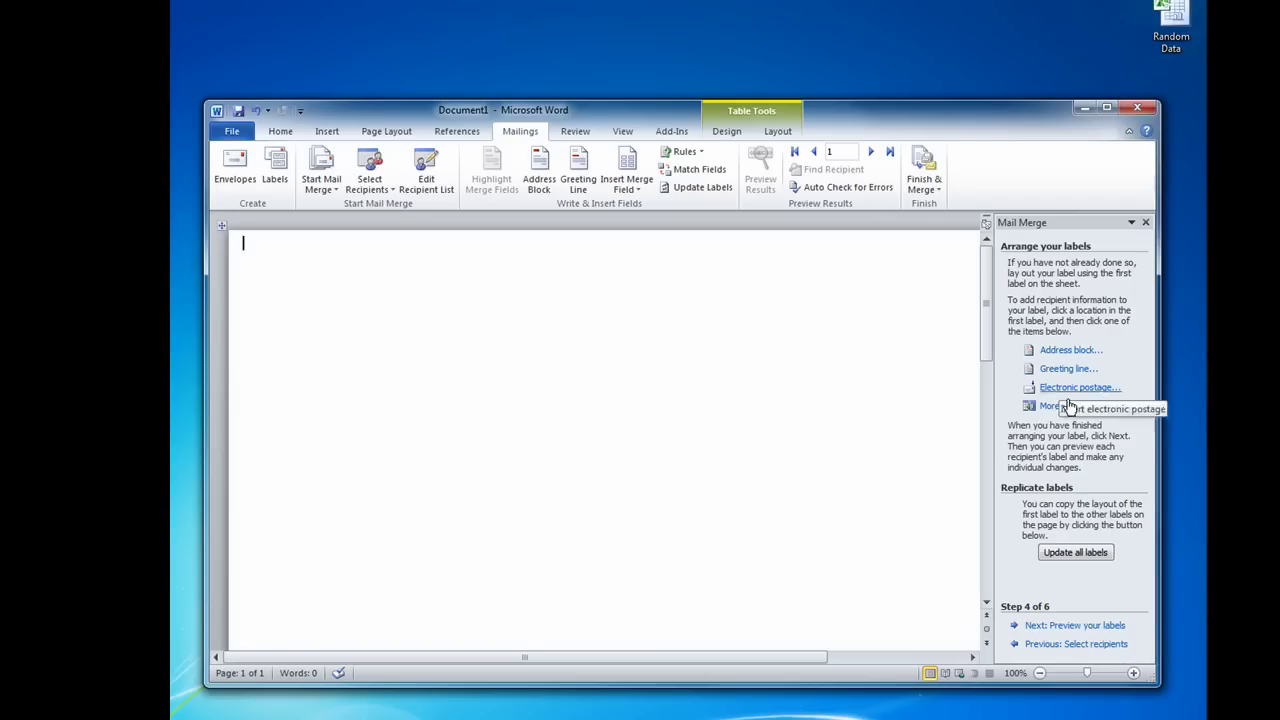
# - Insert an Address Block field into the first label and preview it with recipient data
pyautogui.click(1063, 351)
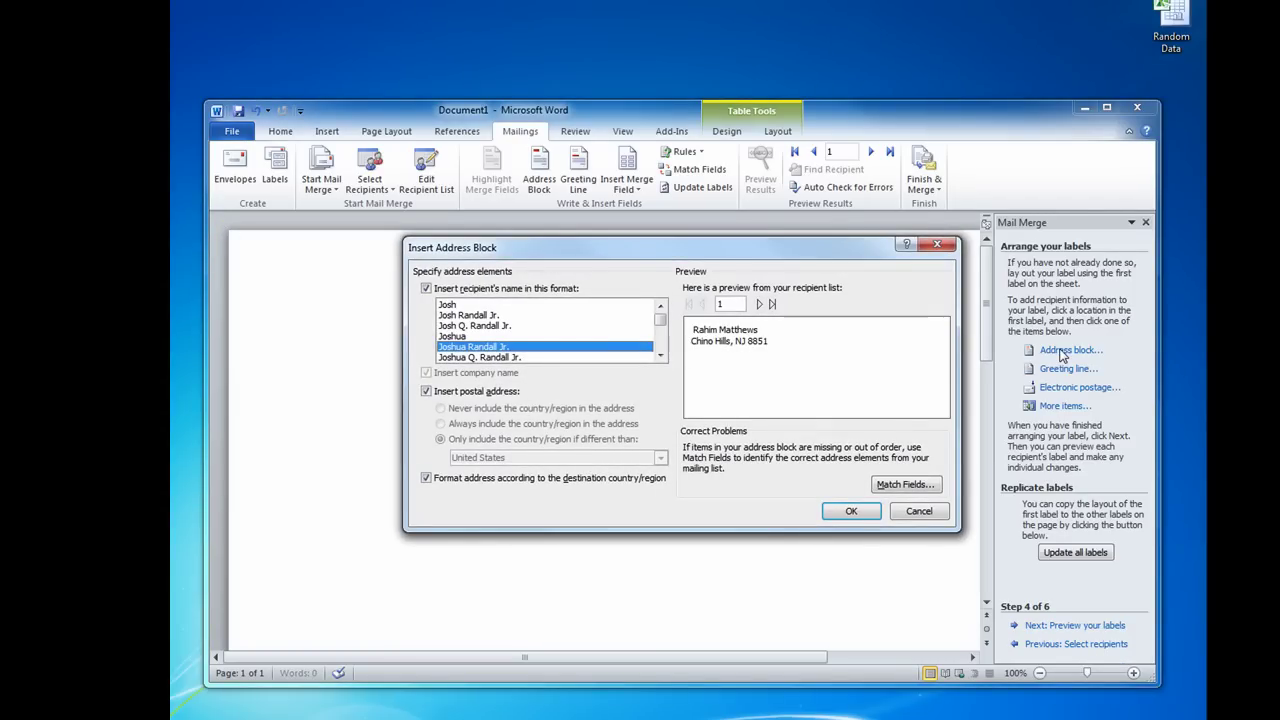
pyautogui.click(851, 512)
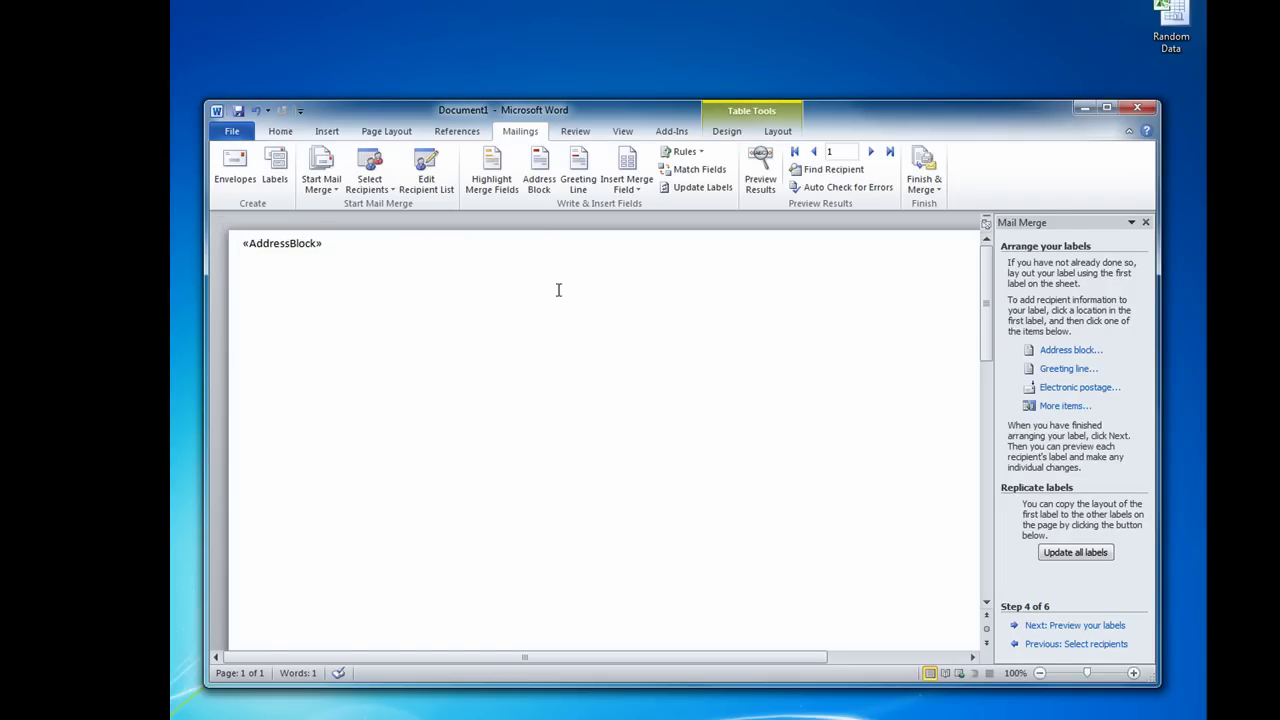
pyautogui.click(752, 172)
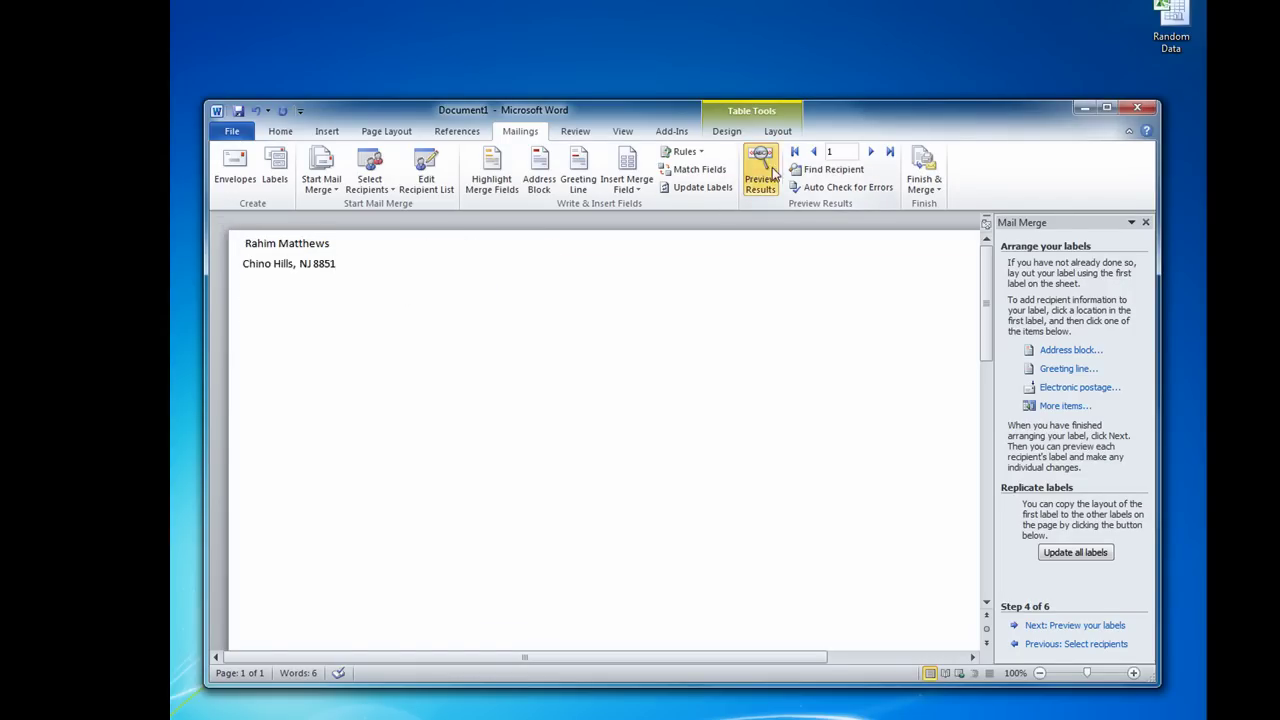
# - Step through several recipients, seeing zips without leading zeros, then turn preview off
pyautogui.click(872, 153)
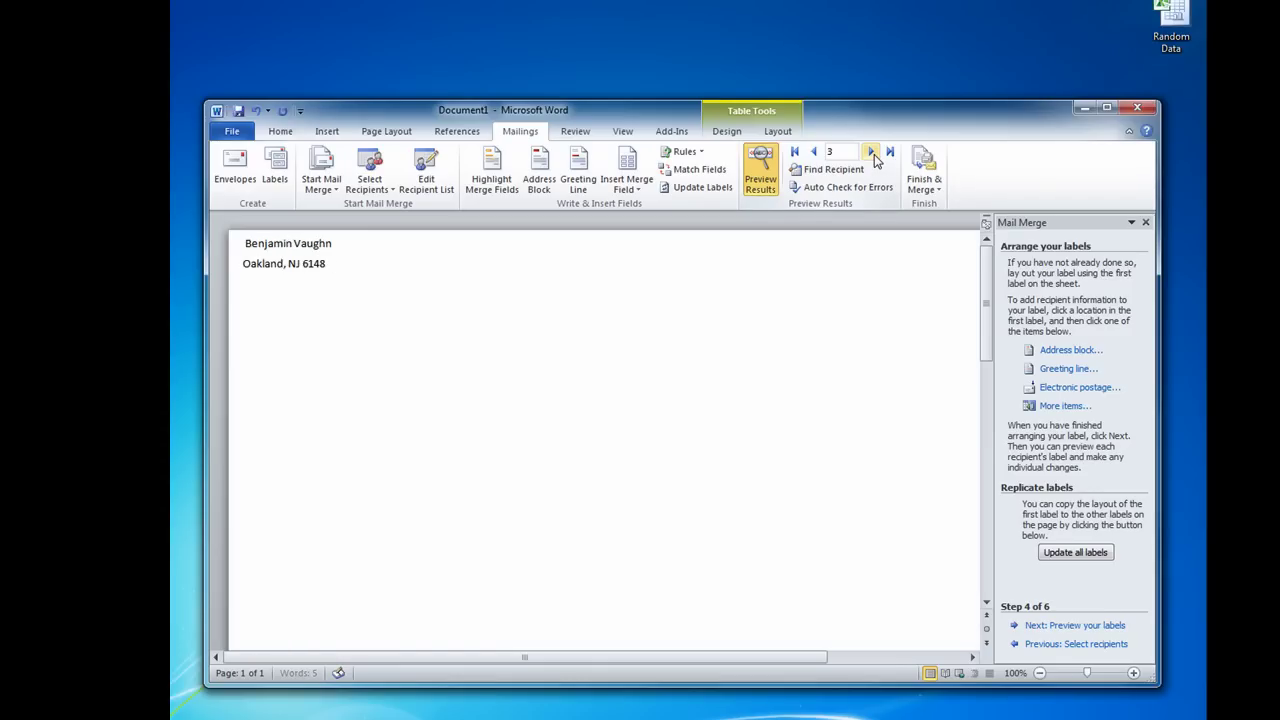
pyautogui.click(872, 153)
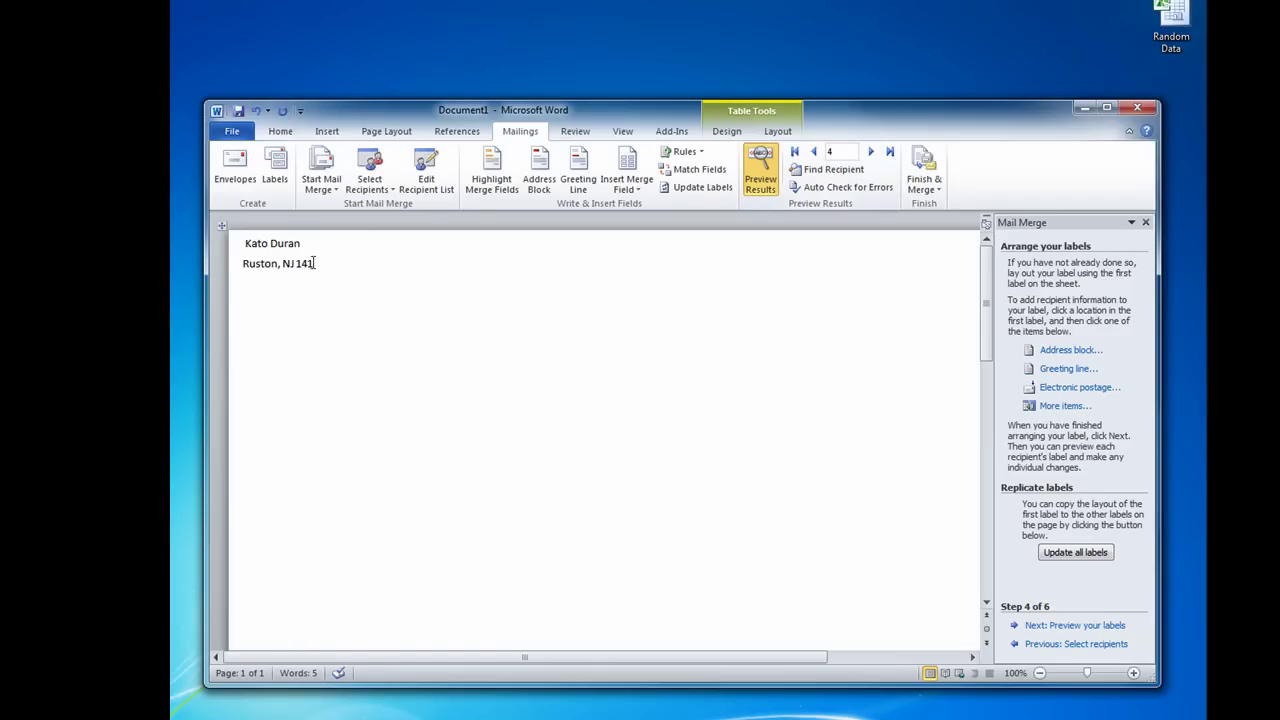
pyautogui.click(813, 153)
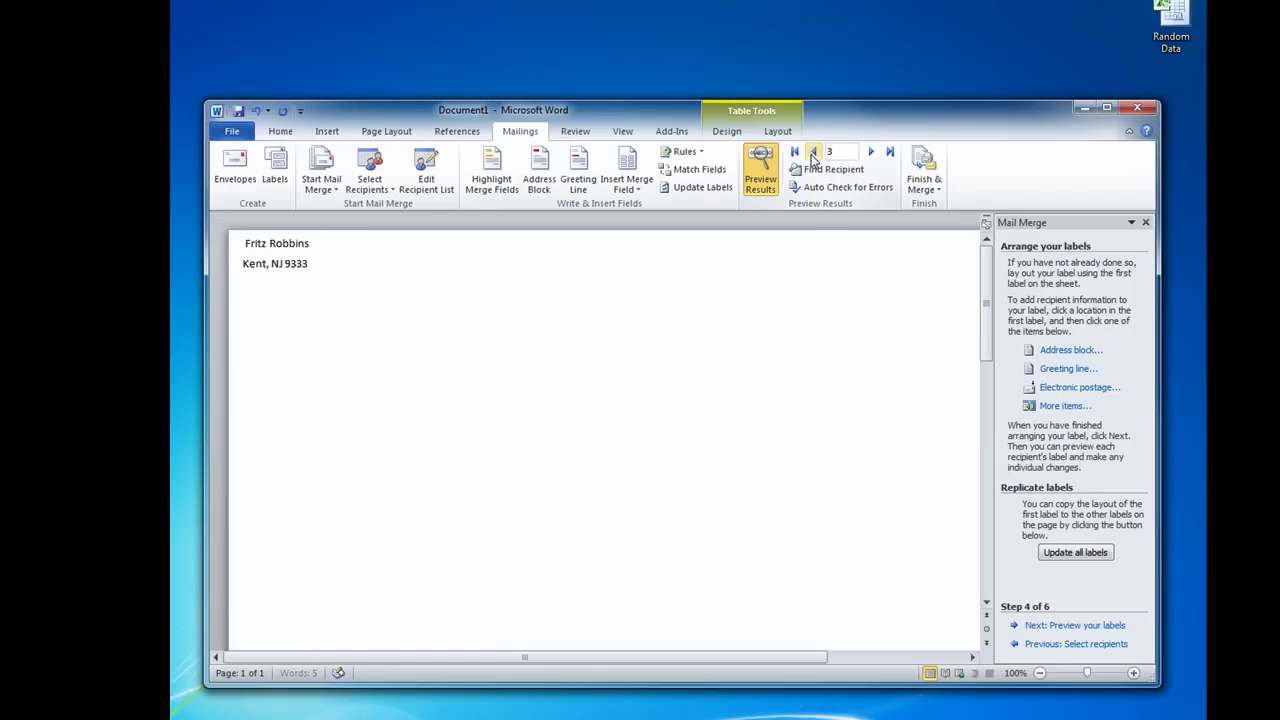
pyautogui.click(812, 155)
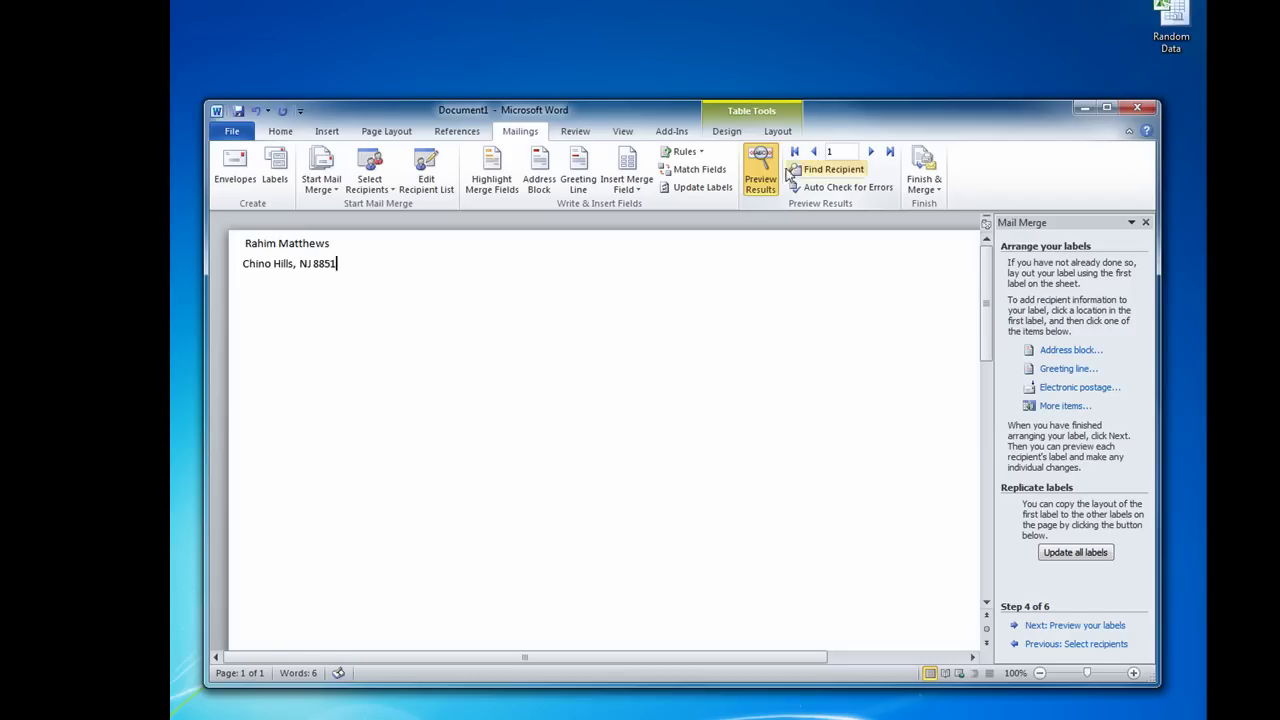
pyautogui.click(770, 181)
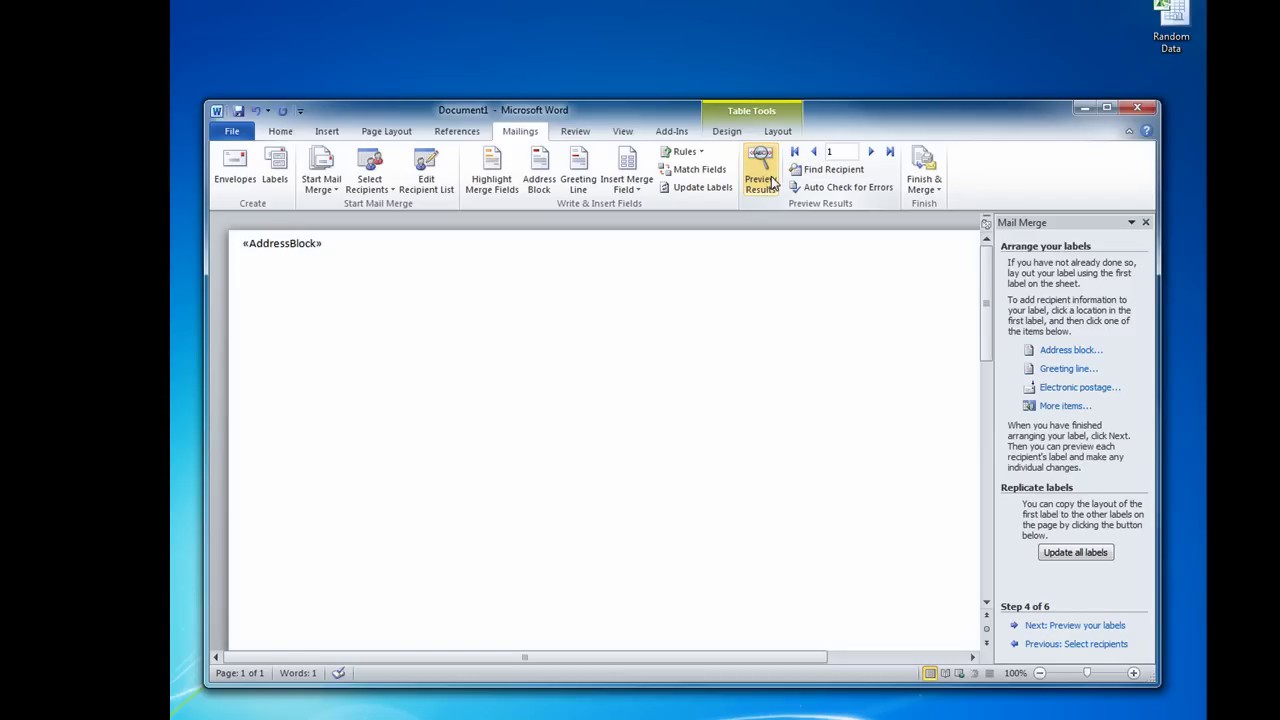
# - Replace the address block with the Name and Street merge fields on separate lines
pyautogui.hotkey('ctrl', 'a')
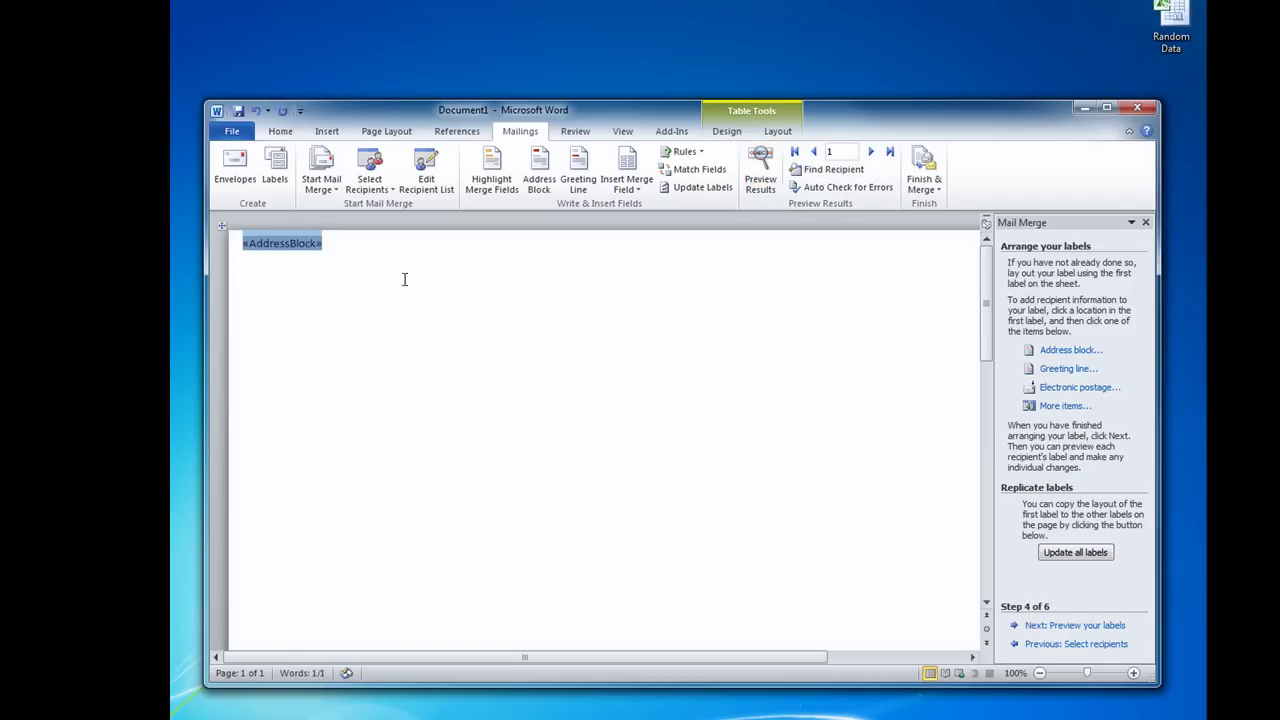
pyautogui.press('Delete')
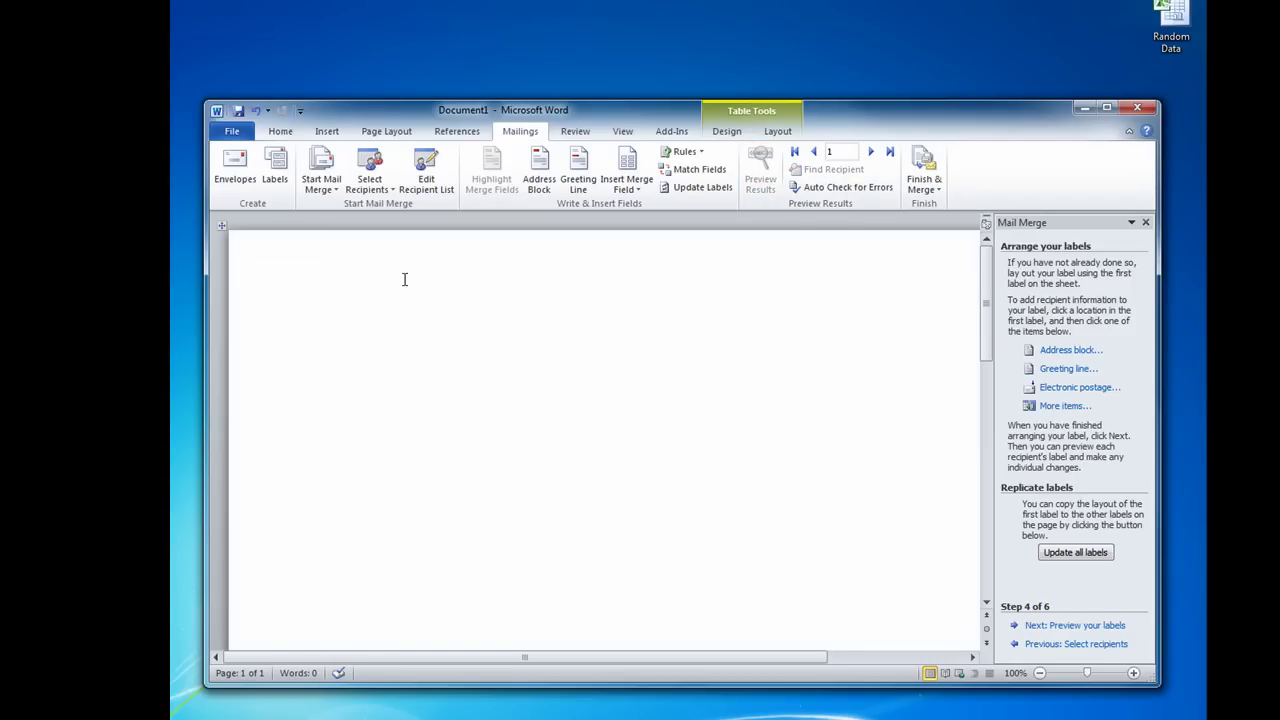
pyautogui.click(630, 188)
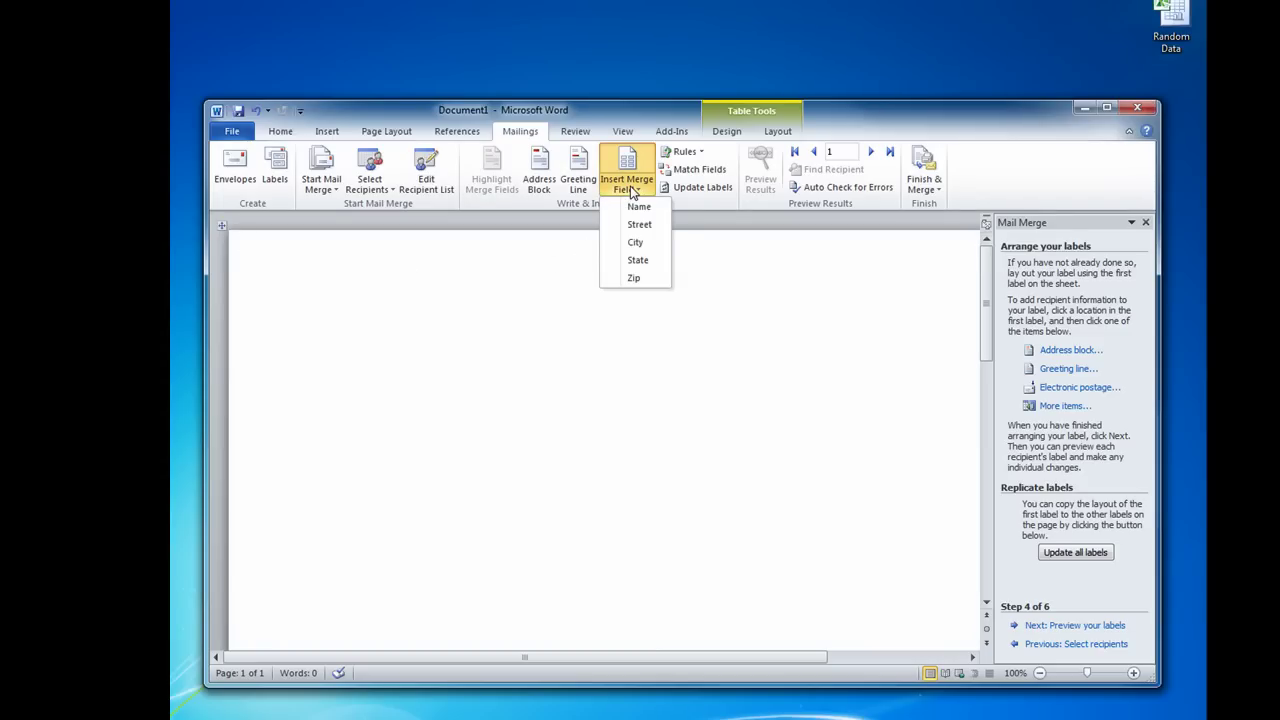
pyautogui.click(648, 207)
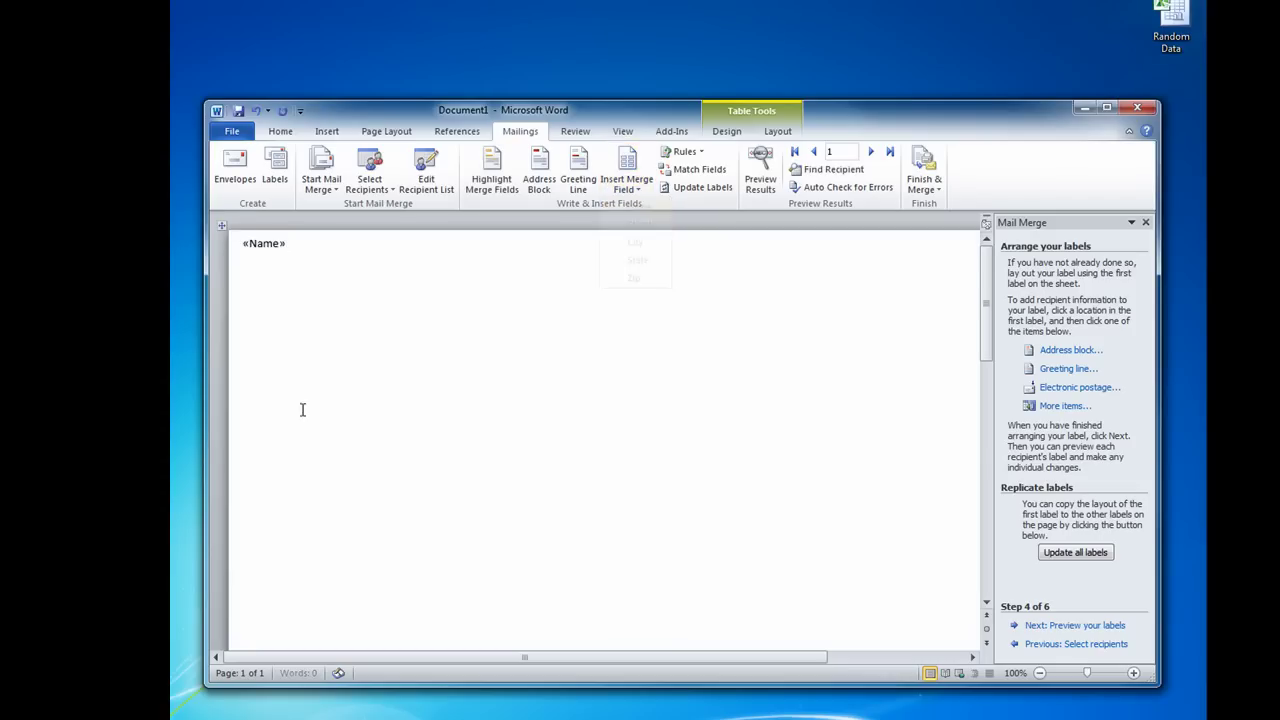
pyautogui.press('Return')
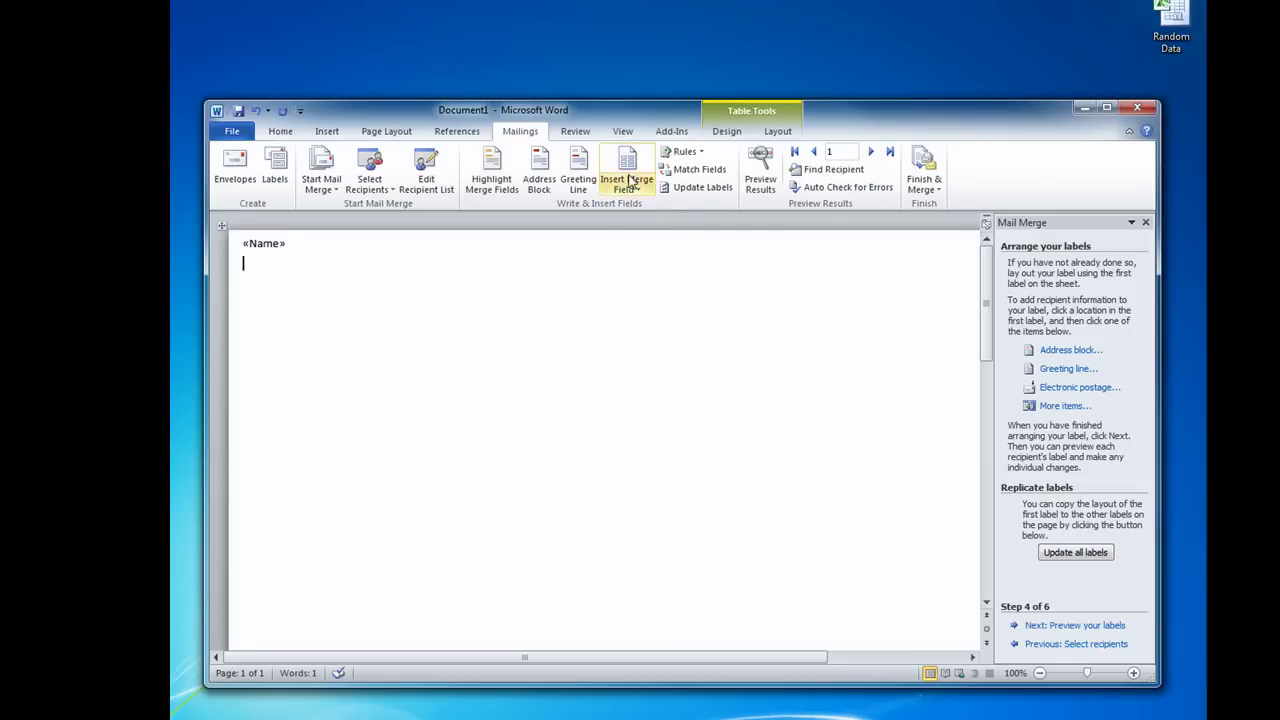
pyautogui.click(628, 186)
pyautogui.click(630, 232)
pyautogui.press('Return')
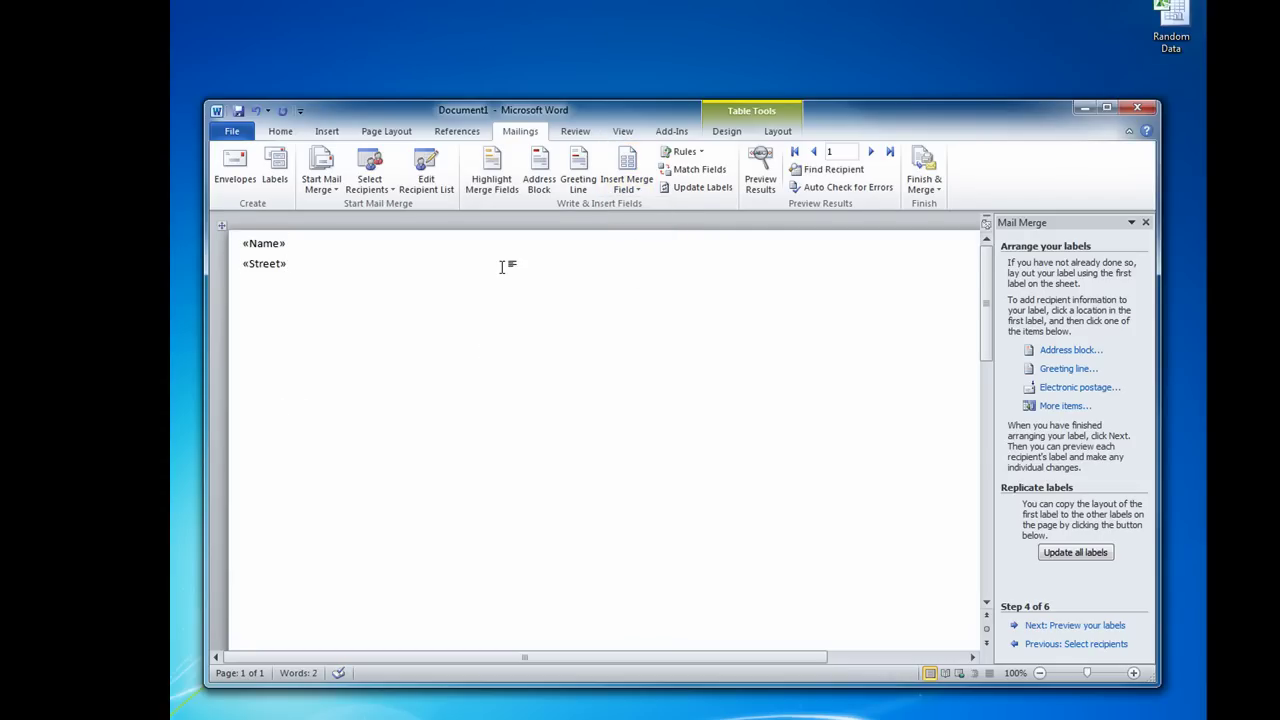
# - Add City, State and Zip fields on the third line, then preview the first recipient
pyautogui.click(628, 186)
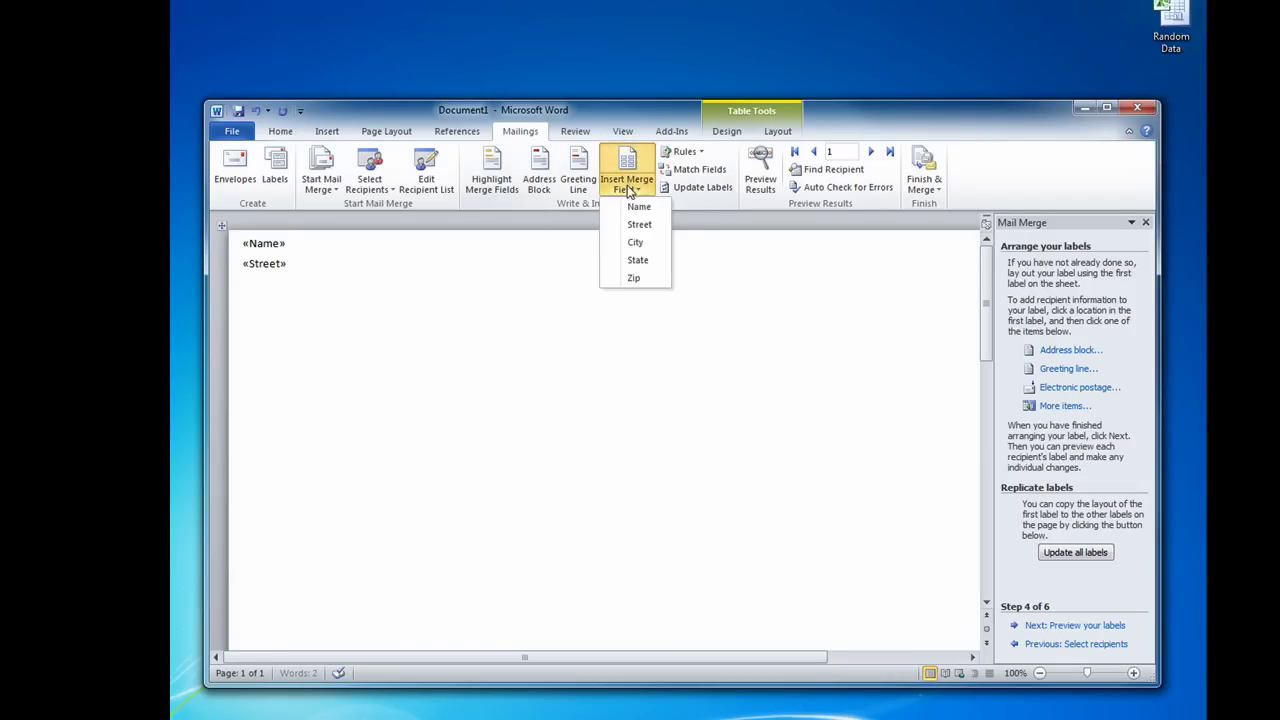
pyautogui.click(636, 243)
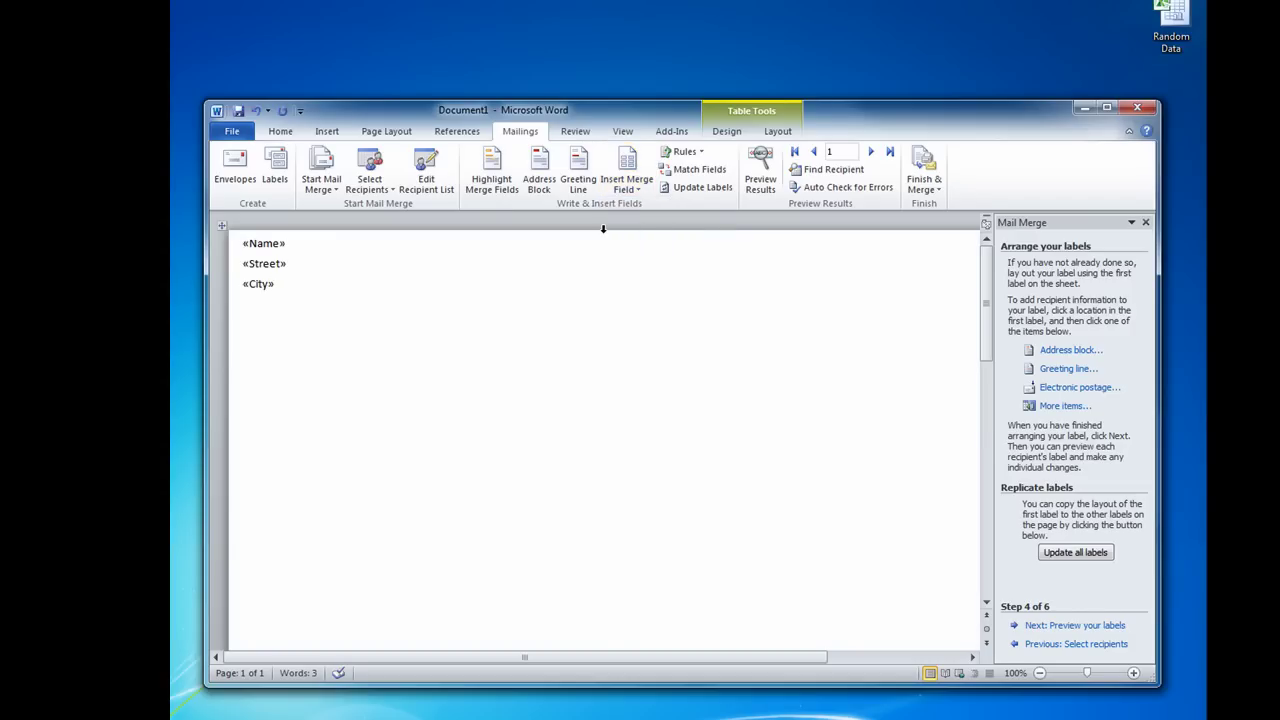
pyautogui.write(',')
pyautogui.click(627, 184)
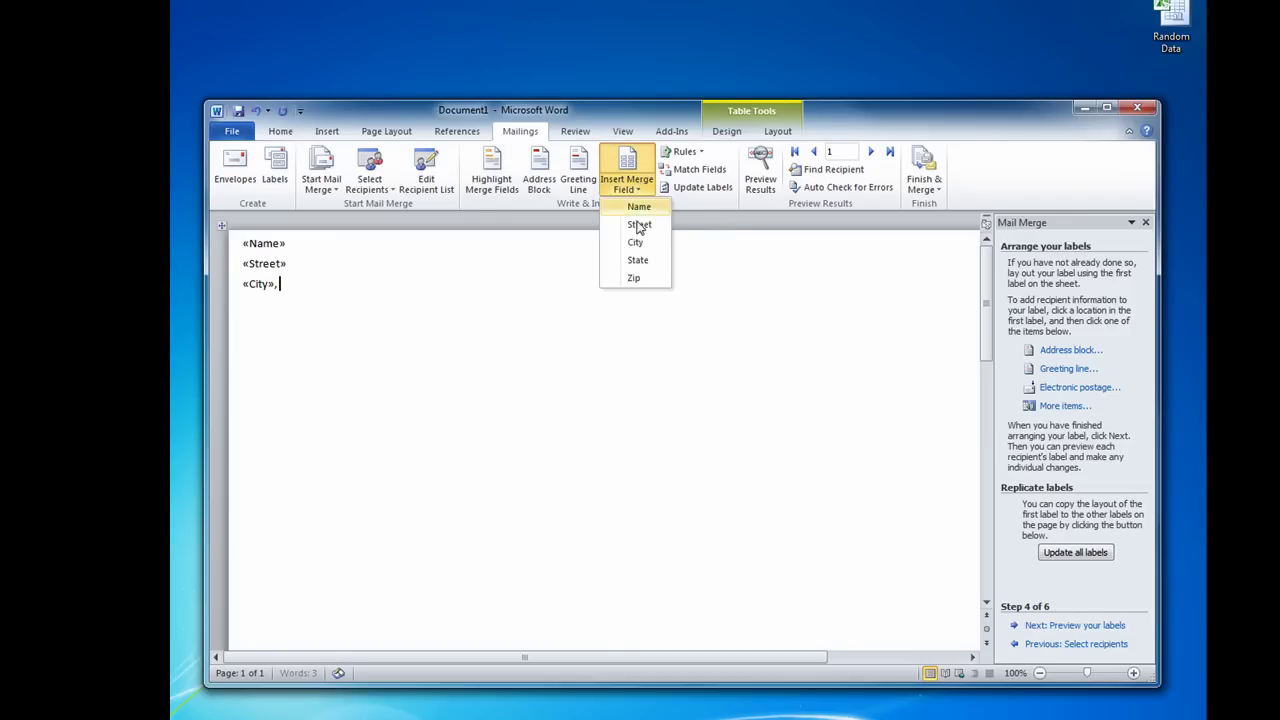
pyautogui.click(637, 260)
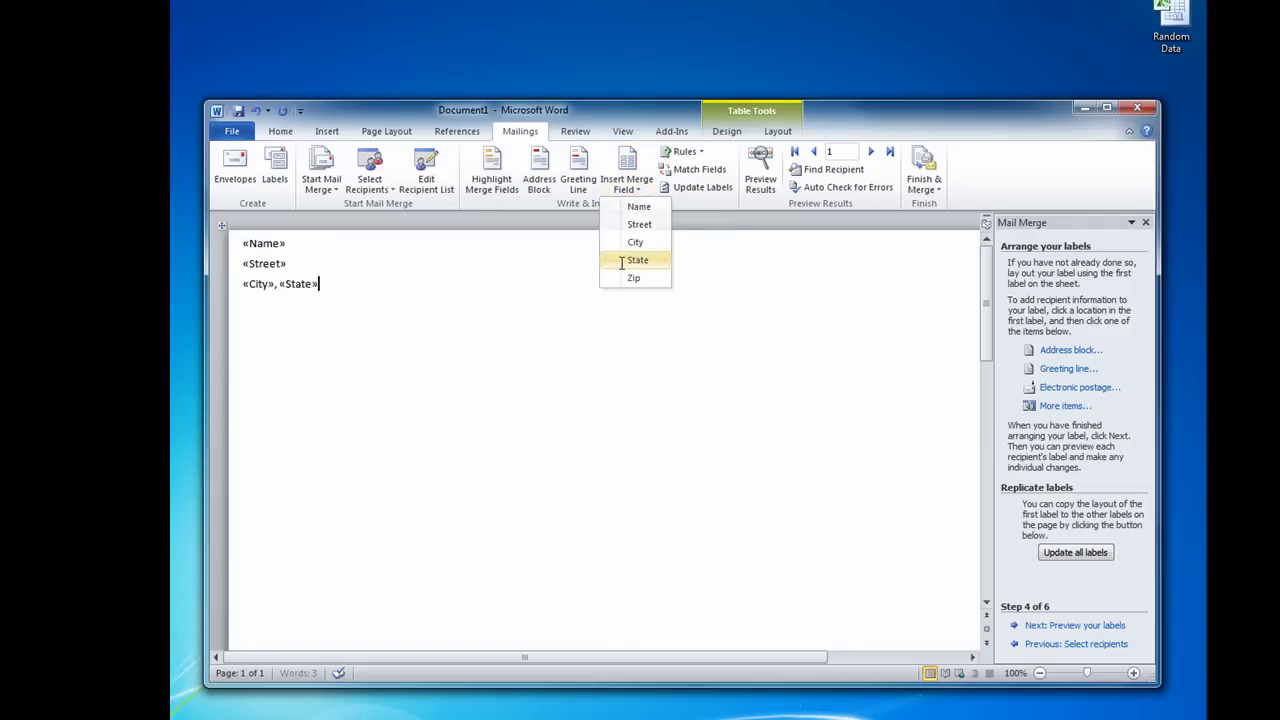
pyautogui.click(632, 190)
pyautogui.click(635, 281)
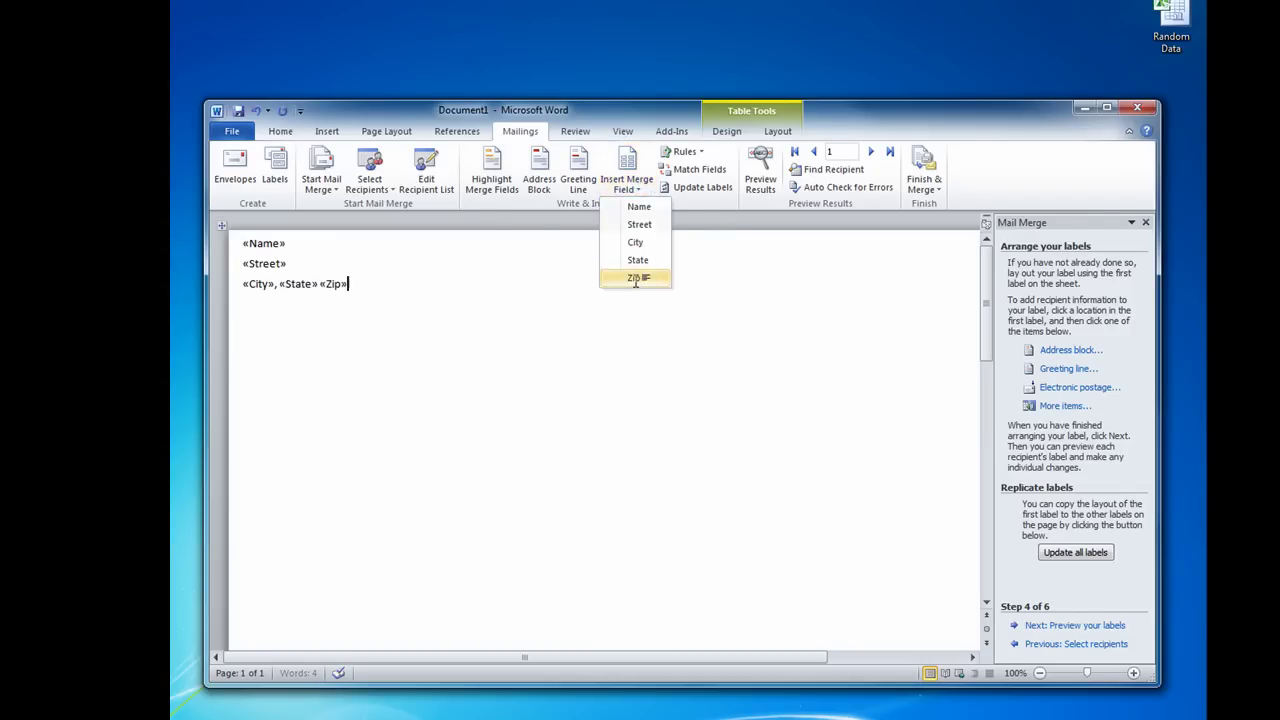
pyautogui.click(762, 172)
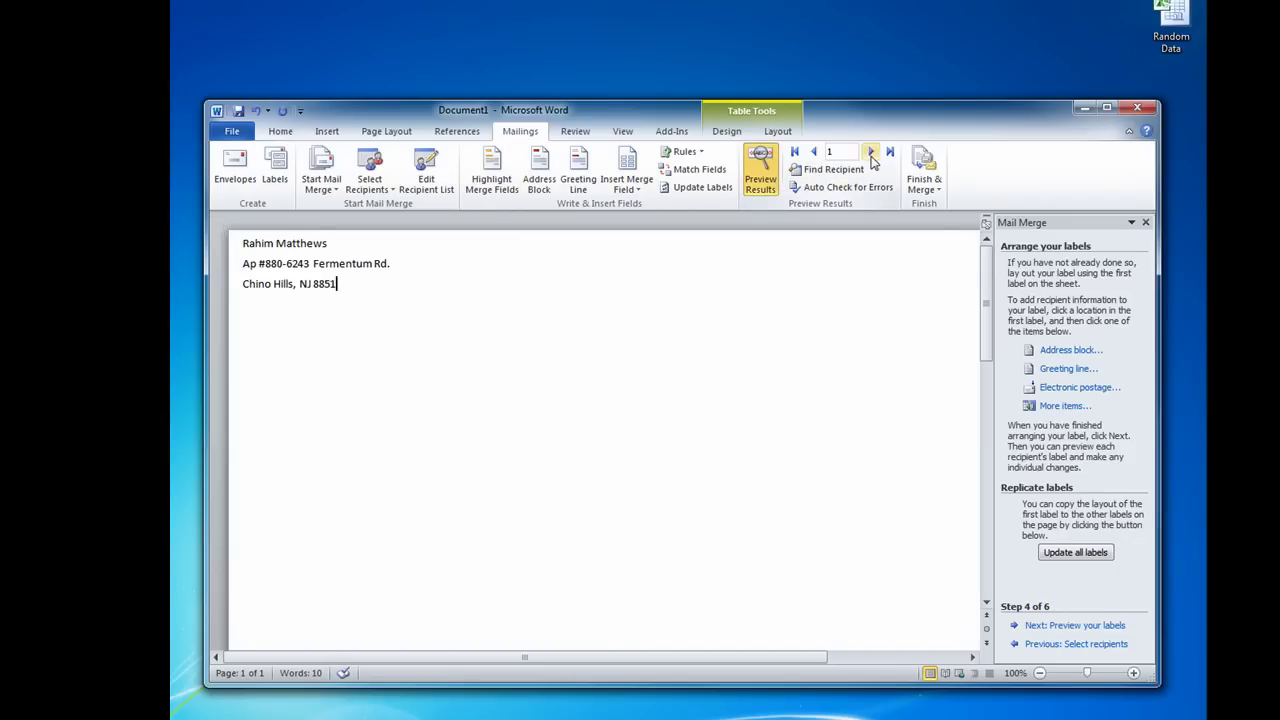
# - Advance the preview to the third recipient, then switch preview off to show fields
pyautogui.click(871, 153)
pyautogui.click(871, 153)
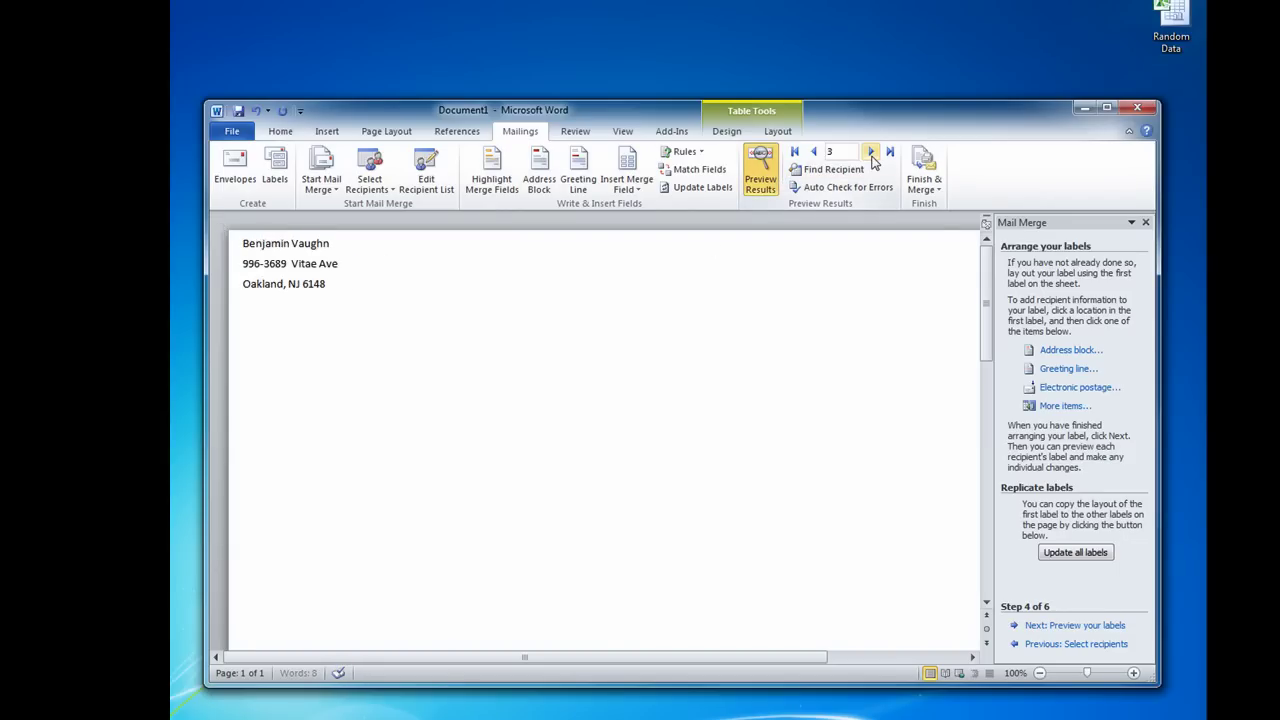
pyautogui.click(760, 176)
pyautogui.moveTo(526, 253)
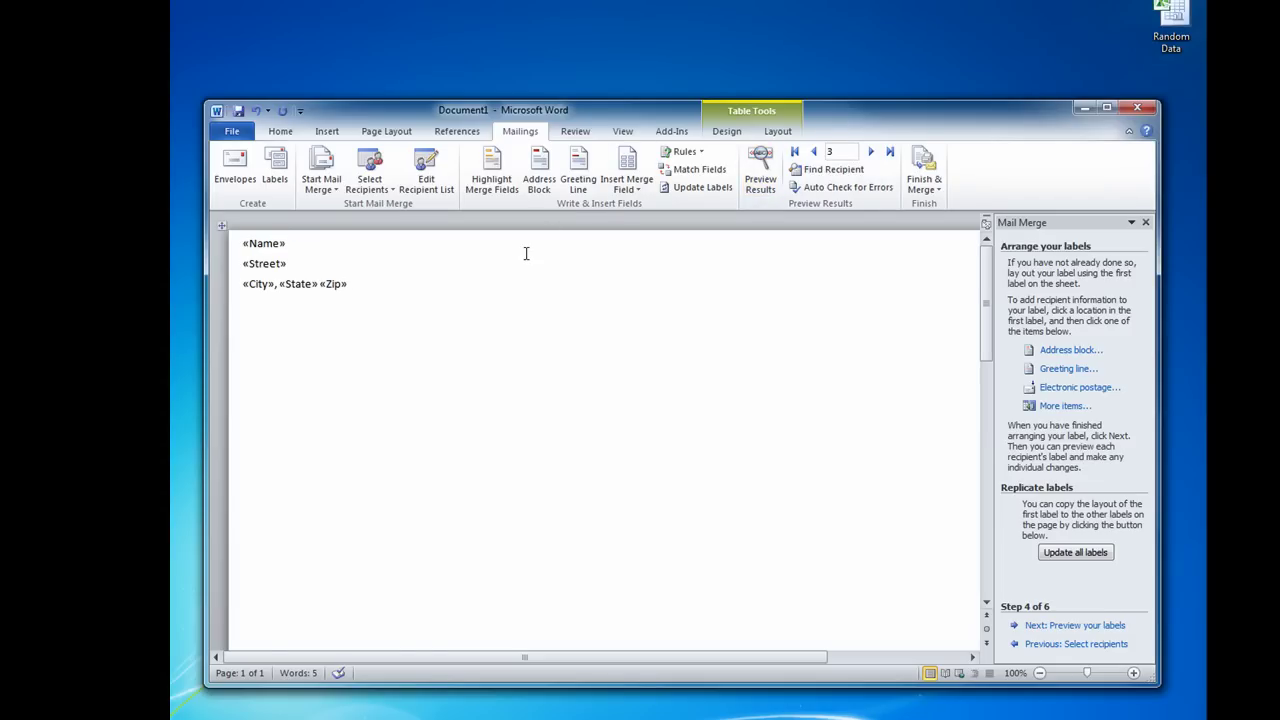
# - Add the \# "00000" format switch inside the Zip field code using Alt+F9
pyautogui.hotkey('alt', 'F9')
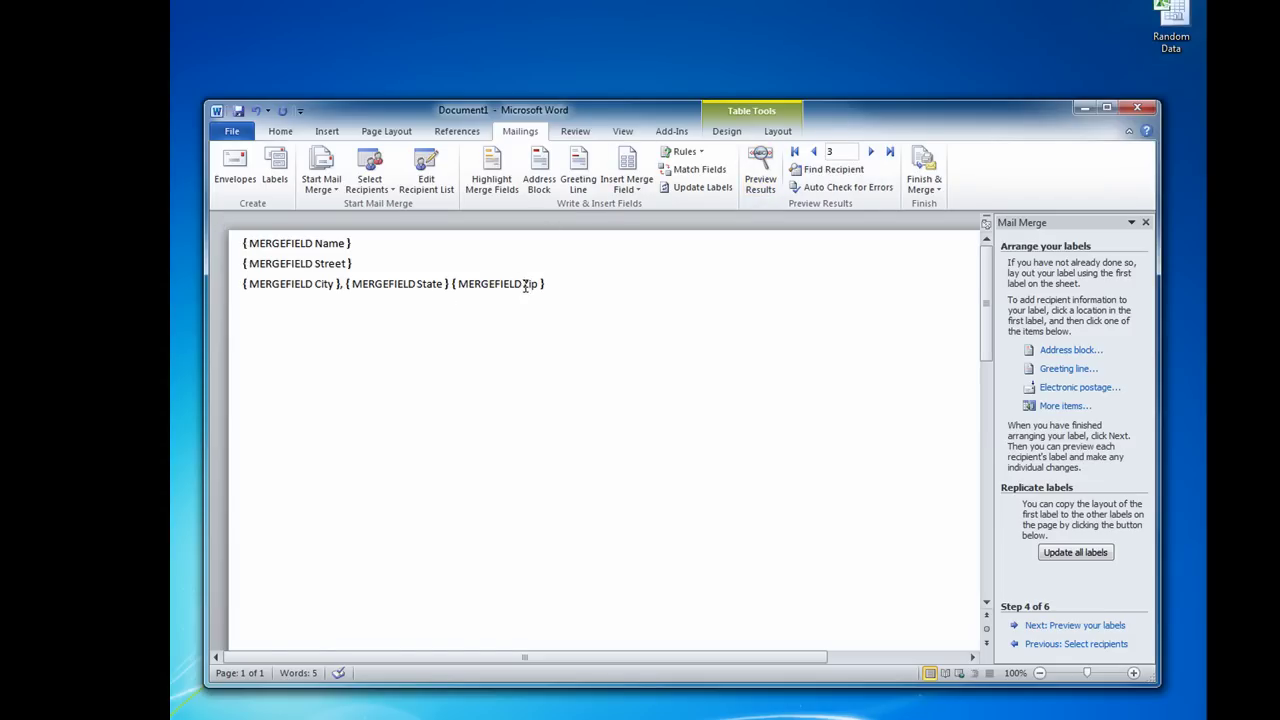
pyautogui.press('Left')
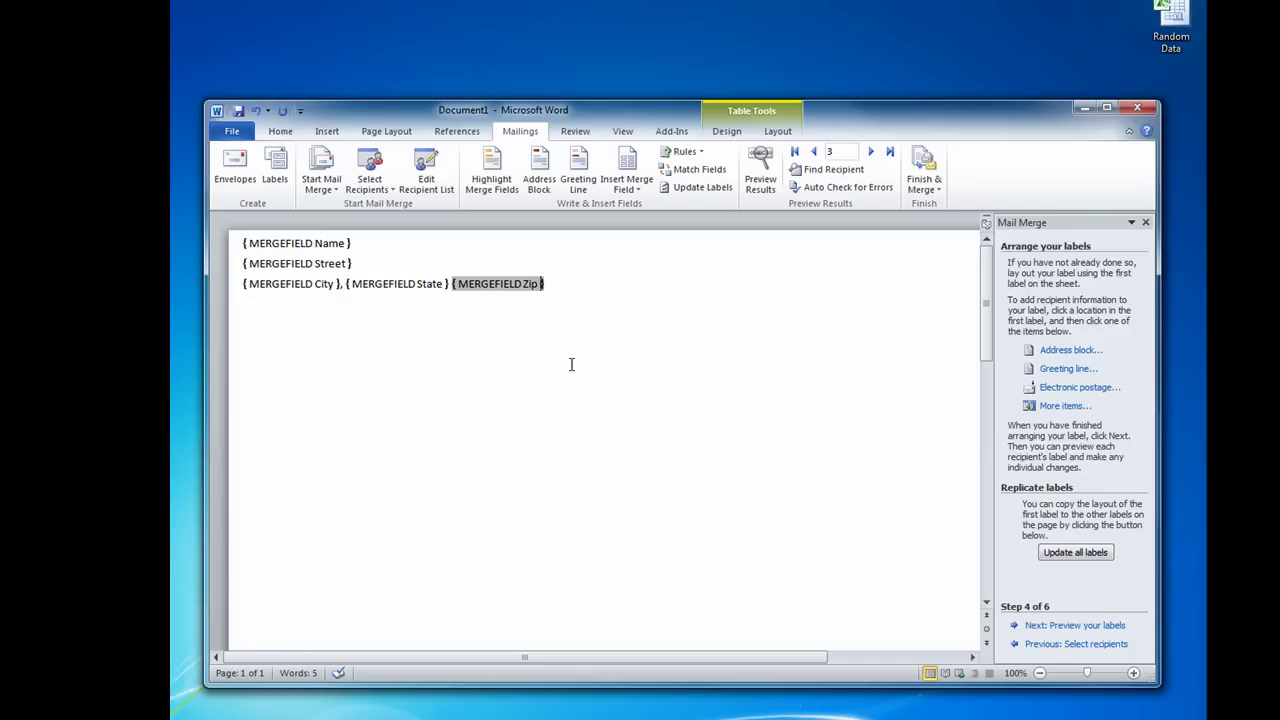
pyautogui.write('\\')
pyautogui.write('#')
pyautogui.write(' "')
pyautogui.write('0000')
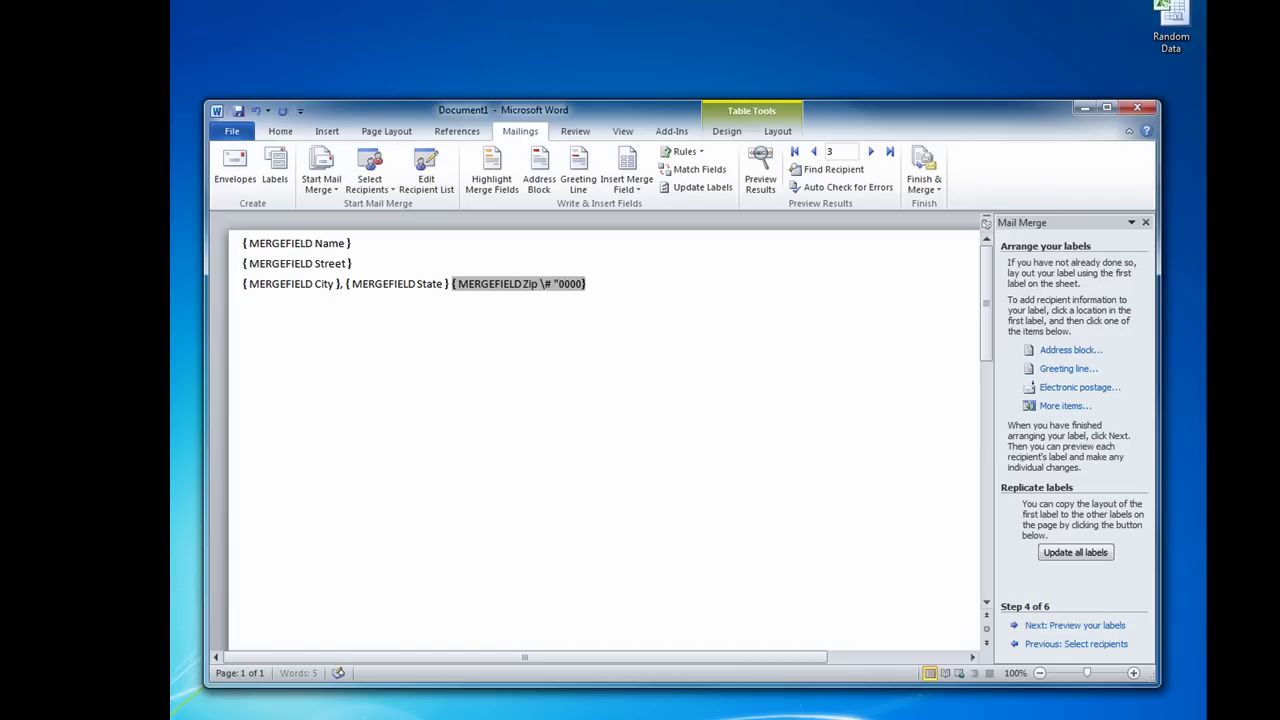
pyautogui.write('0')
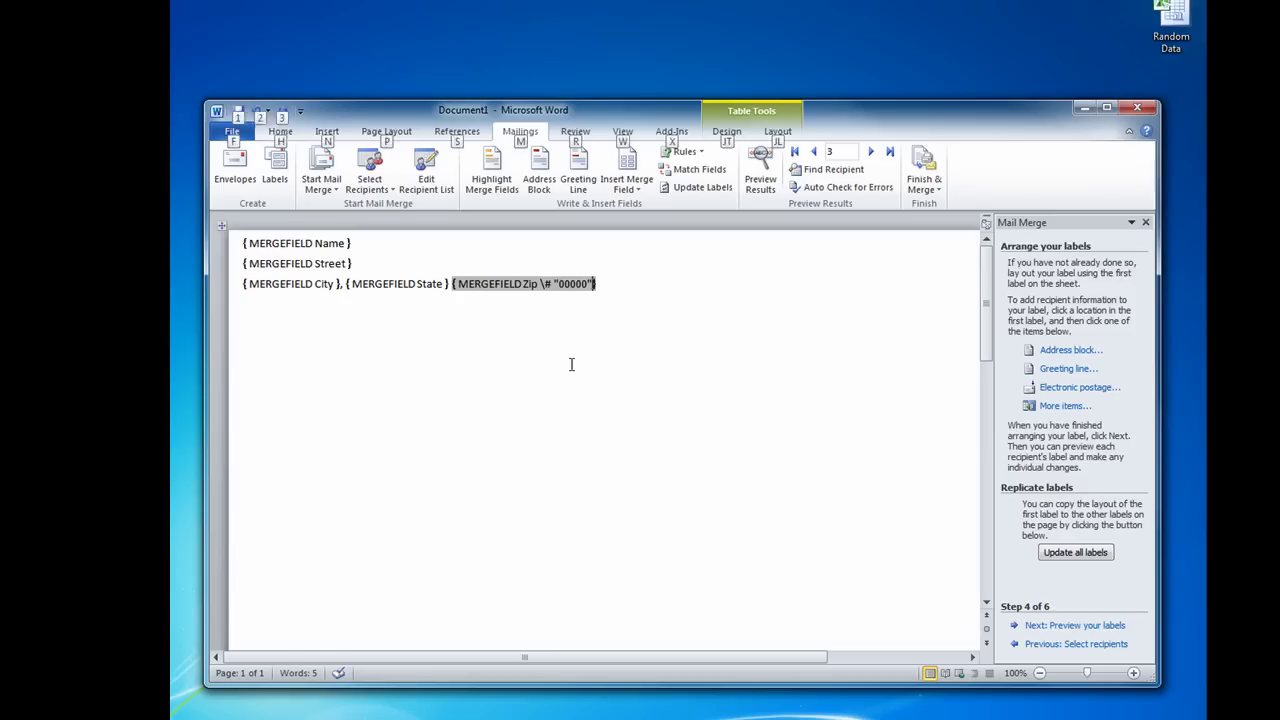
pyautogui.hotkey('alt', 'F9')
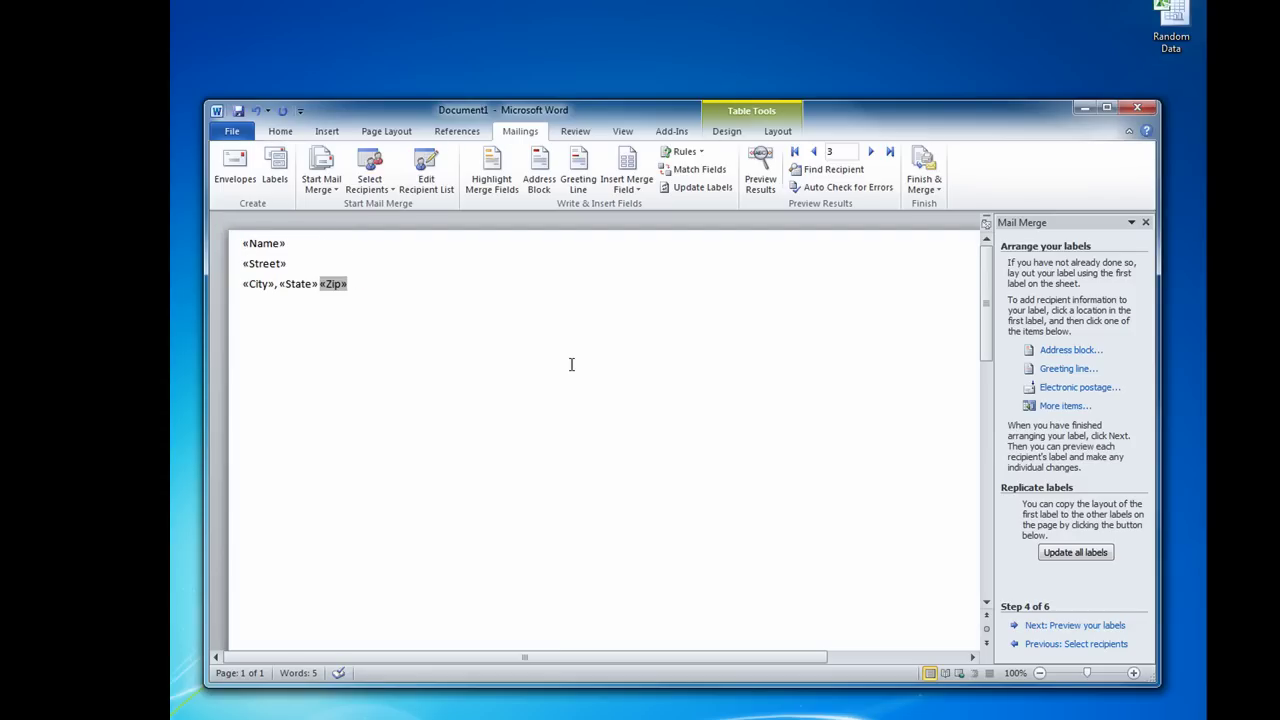
# - Browse recipients in preview, ending on record 4 showing Ruston, NJ 00141
pyautogui.click(757, 188)
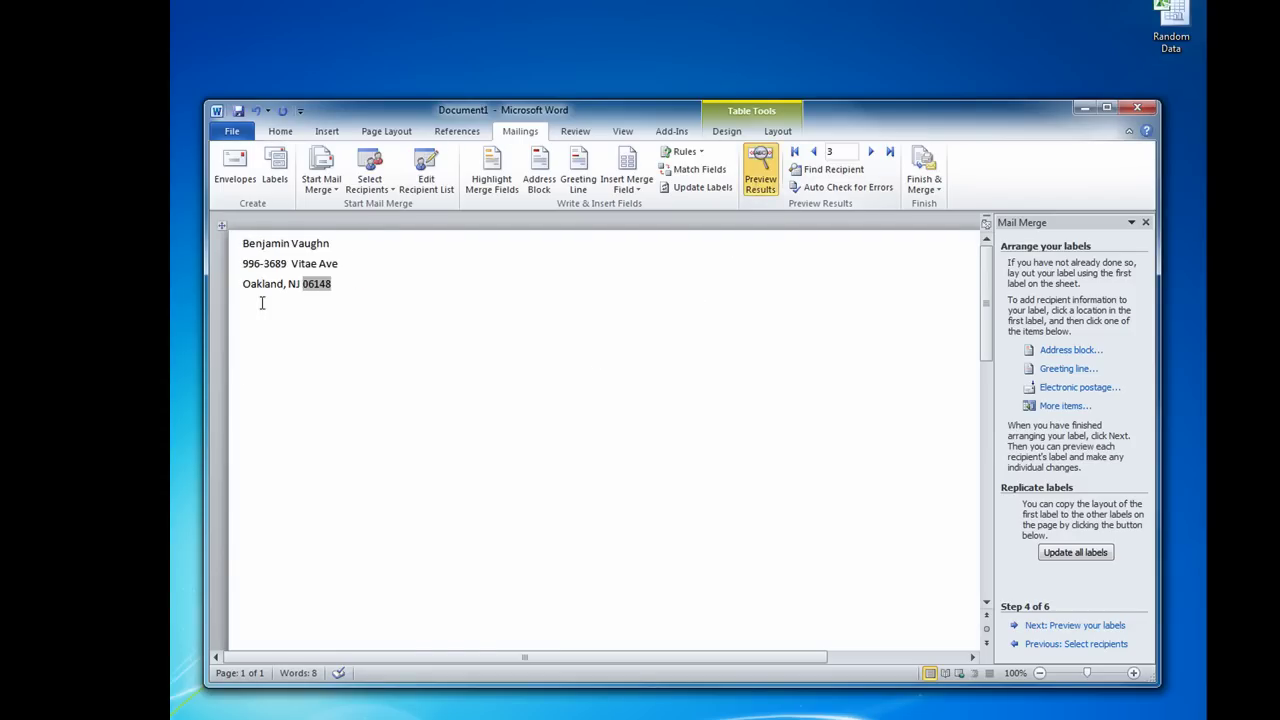
pyautogui.click(342, 284)
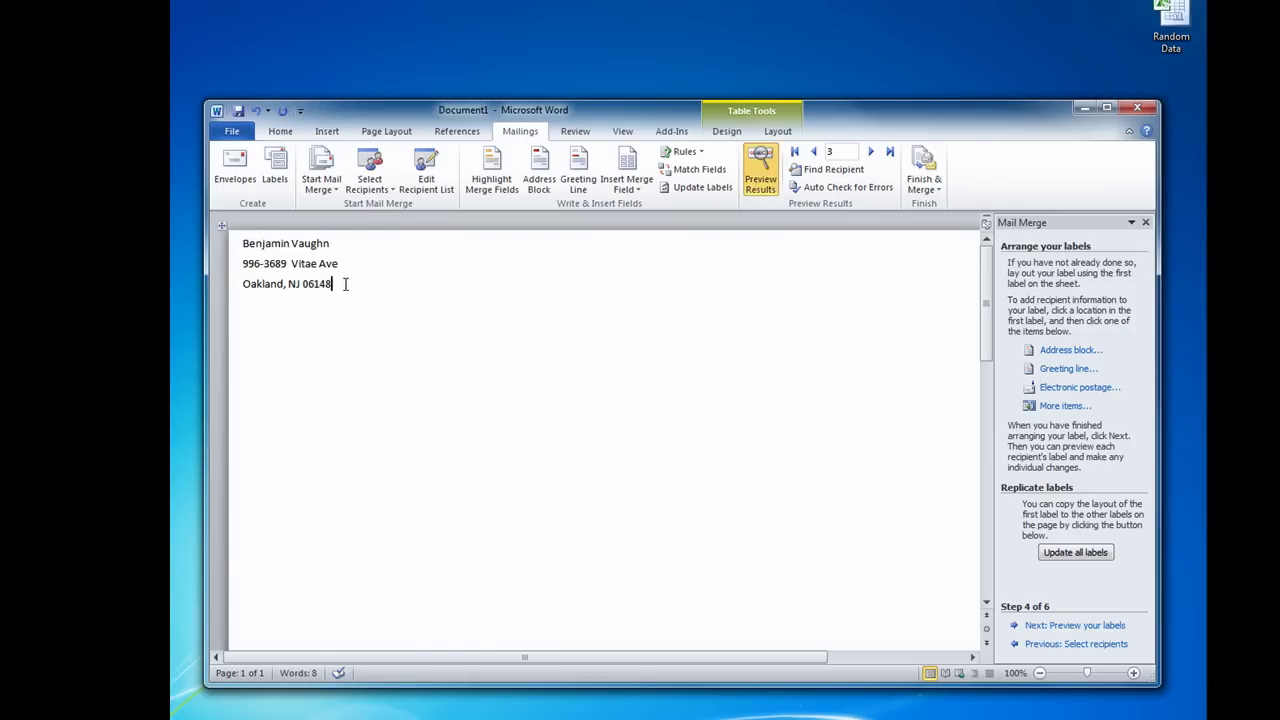
pyautogui.click(871, 152)
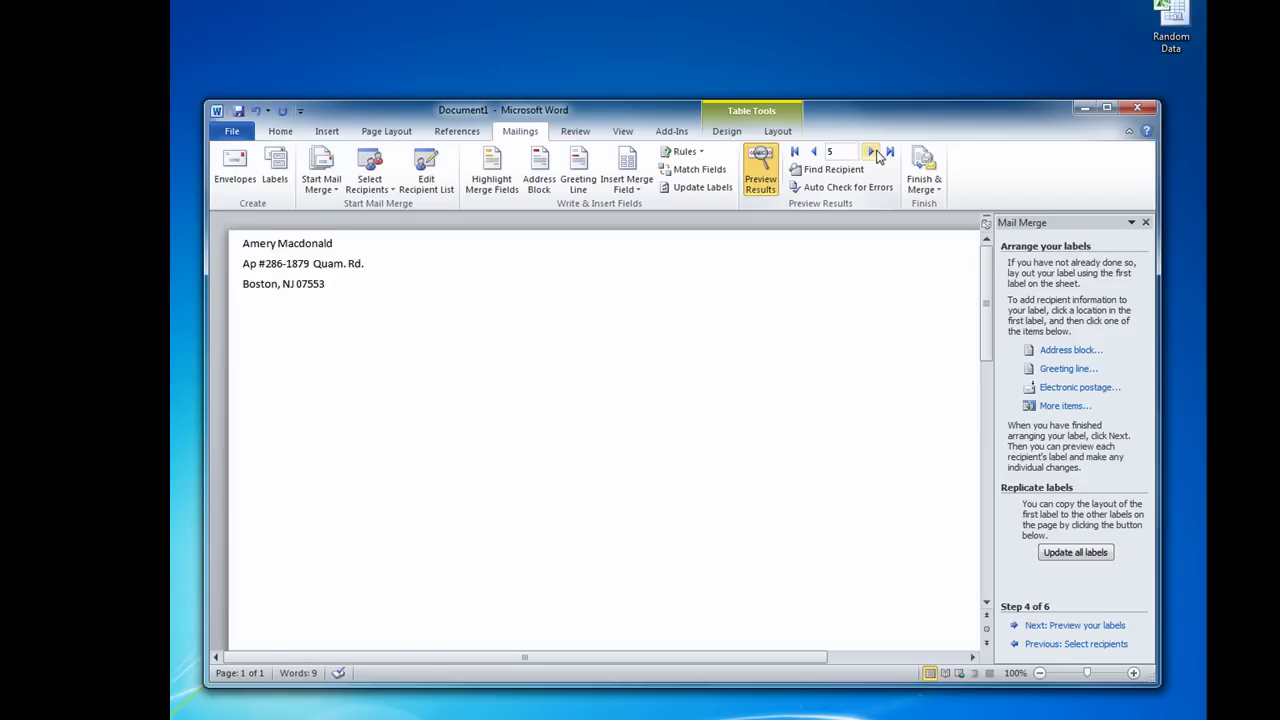
pyautogui.click(871, 152)
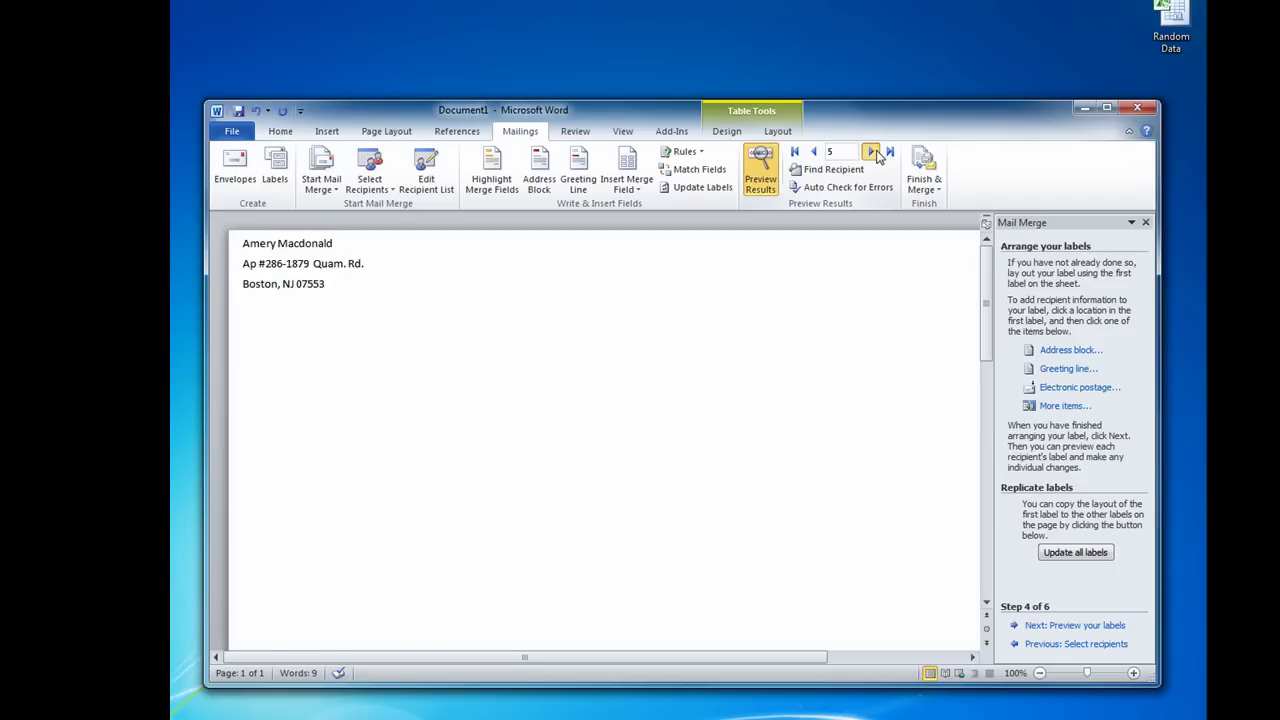
pyautogui.click(813, 152)
pyautogui.click(813, 152)
pyautogui.click(760, 170)
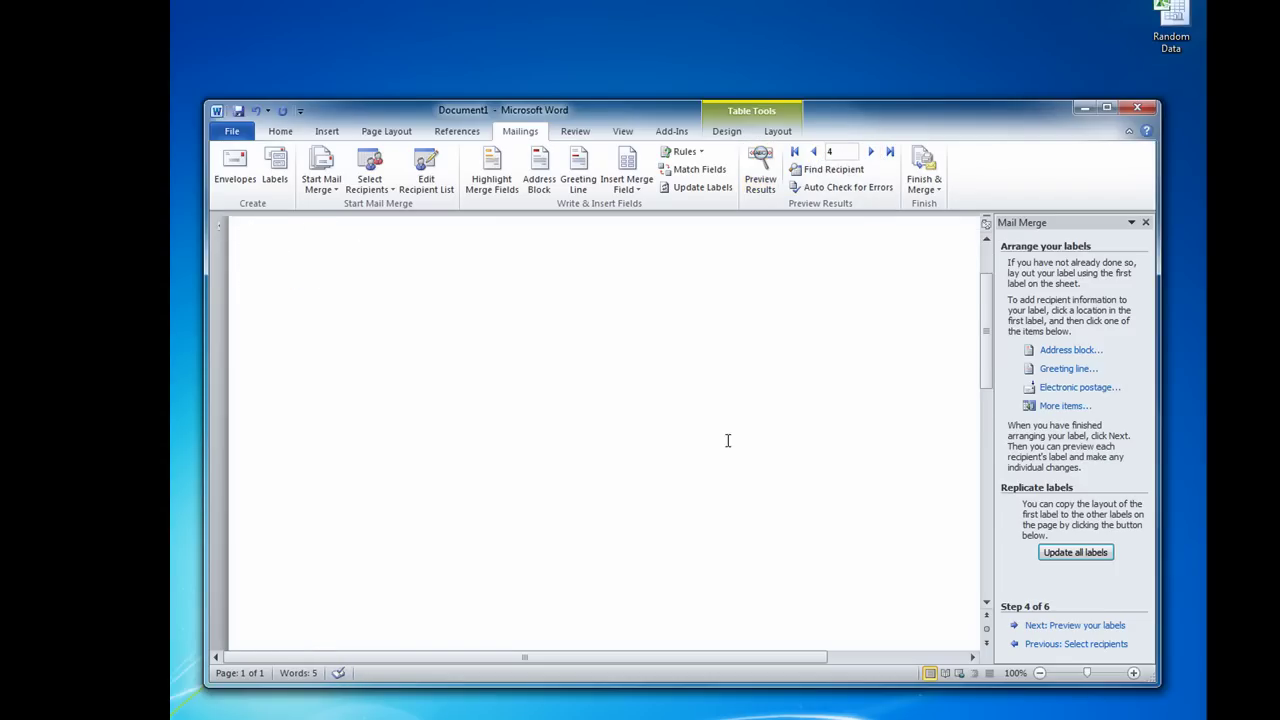
pyautogui.click(760, 170)
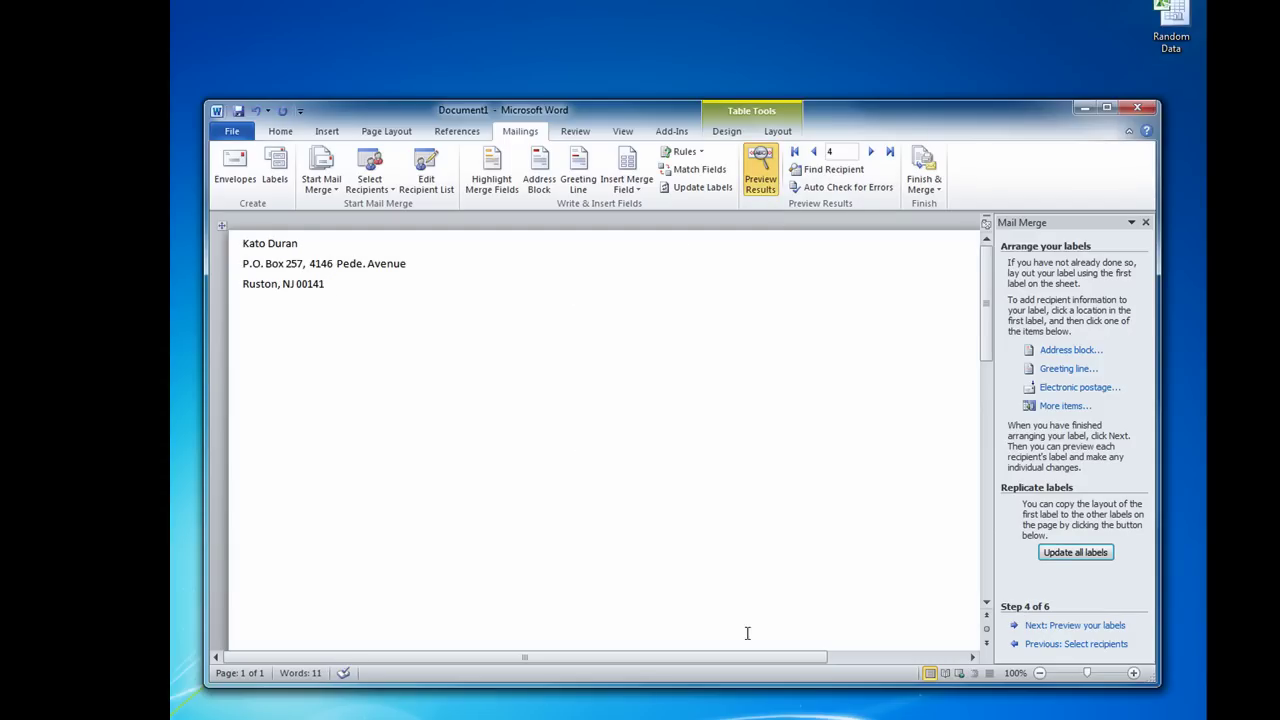
pyautogui.hotkey('alt', 'F9')
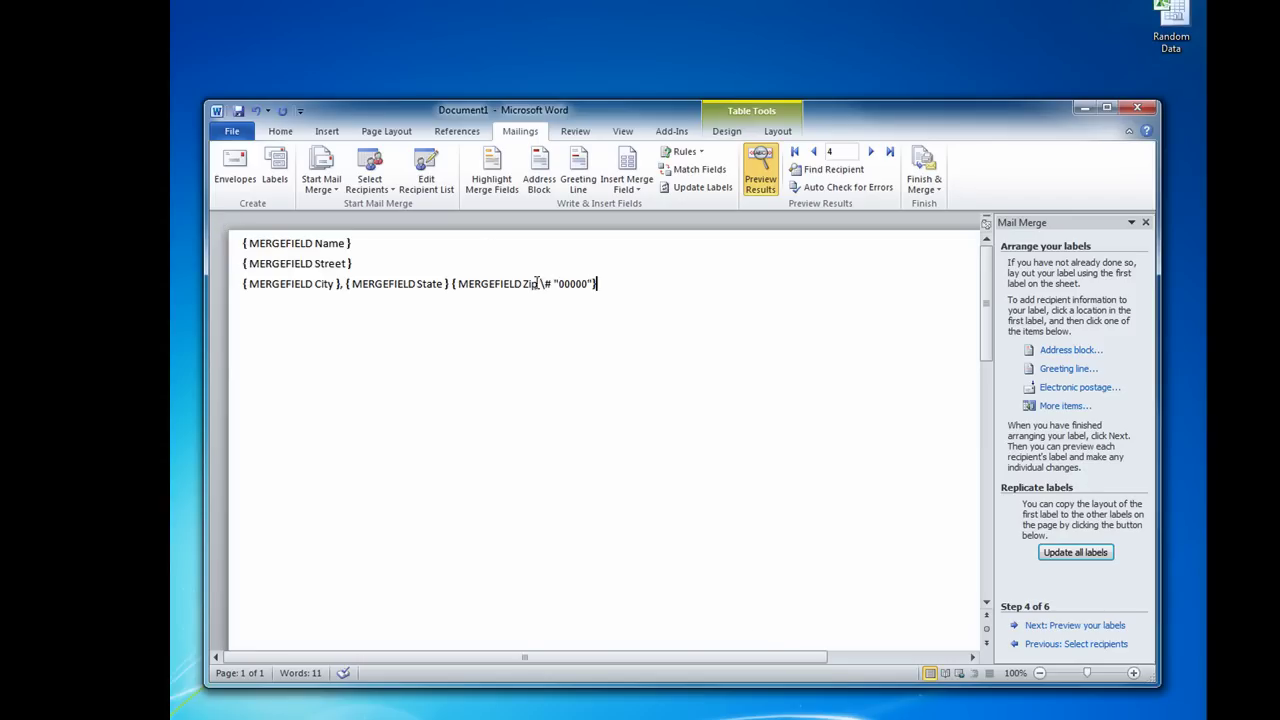
pyautogui.moveTo(537, 283); pyautogui.dragTo(553, 284)
pyautogui.moveTo(568, 290); pyautogui.dragTo(594, 286)
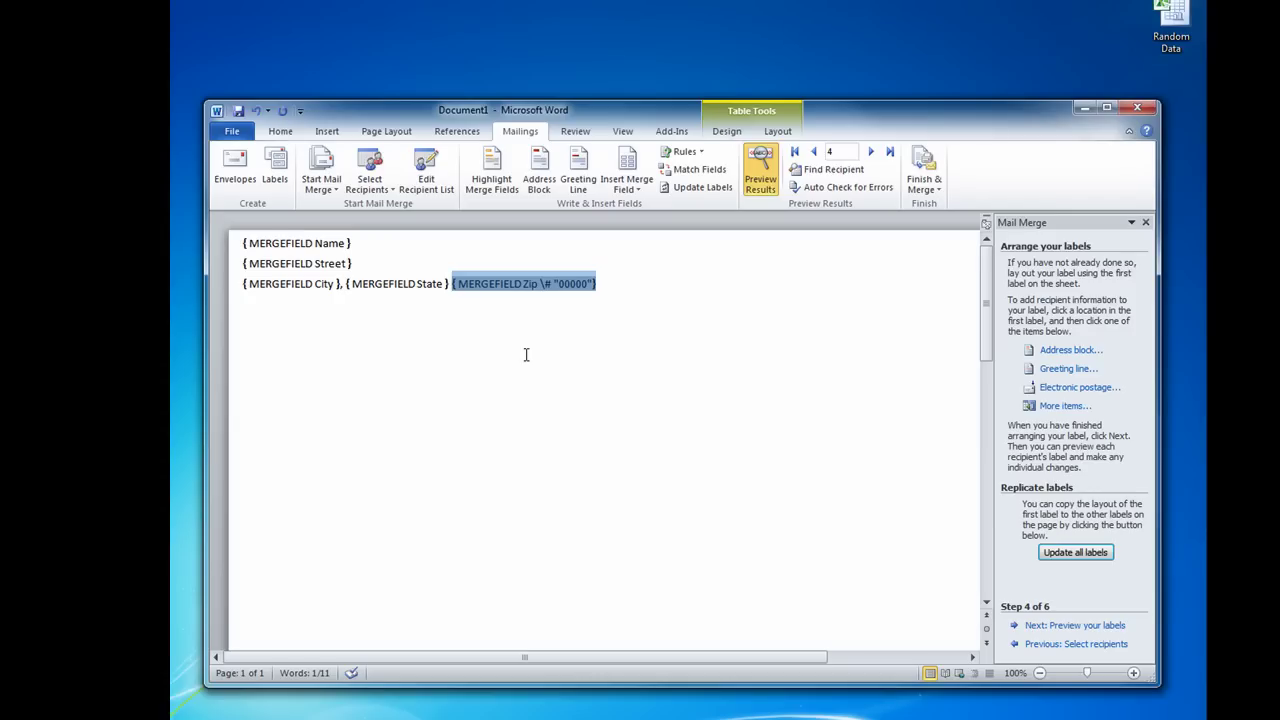
pyautogui.hotkey('alt', 'F9')
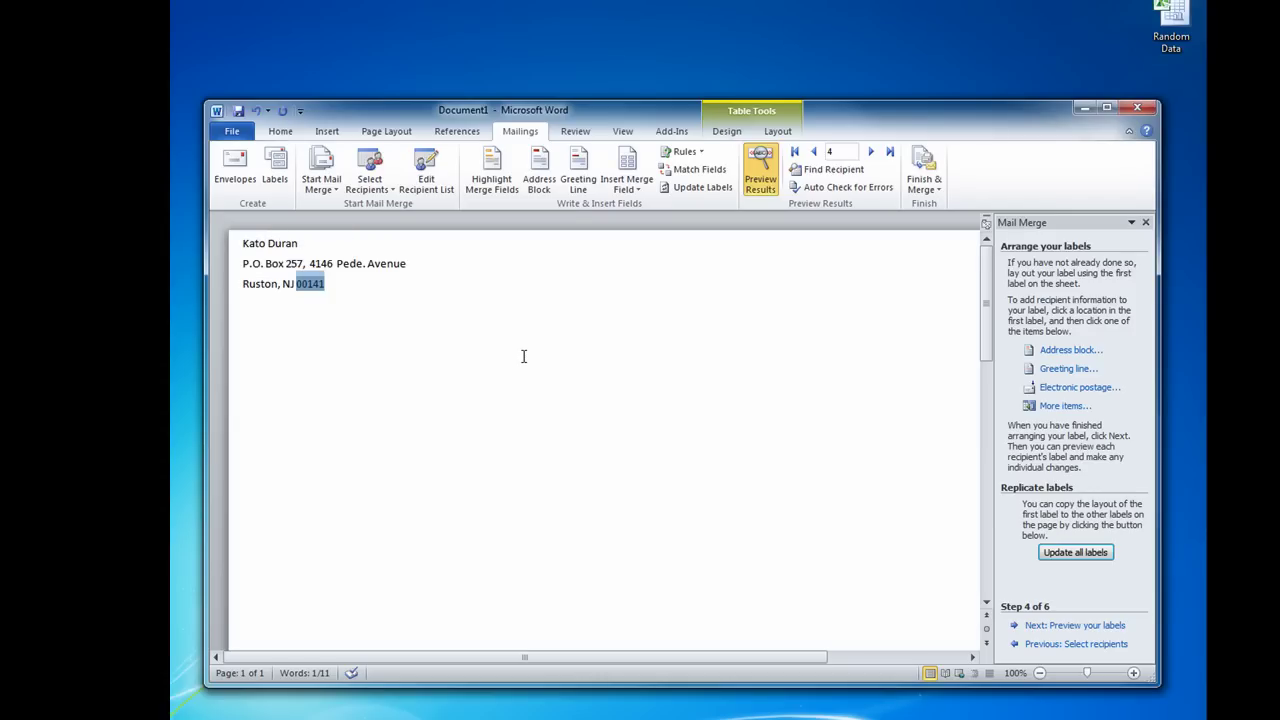